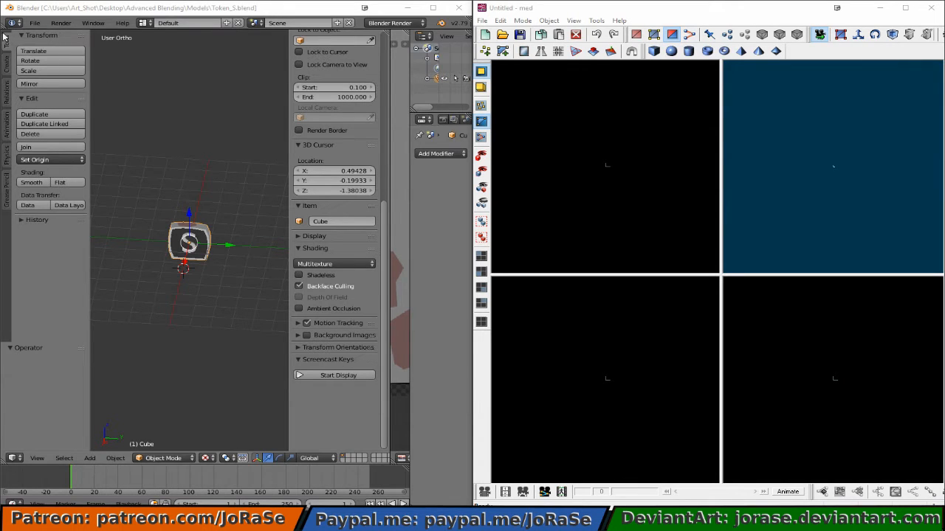
Step: Start an FBX export of the token model and set the export version to FBX 6.1 ASCII
left_click(35, 24)
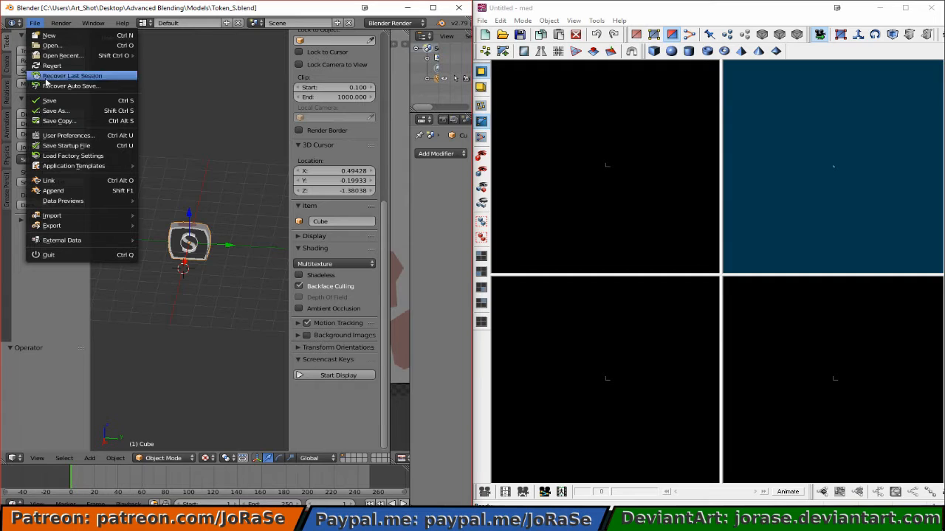
mouse_move(57, 230)
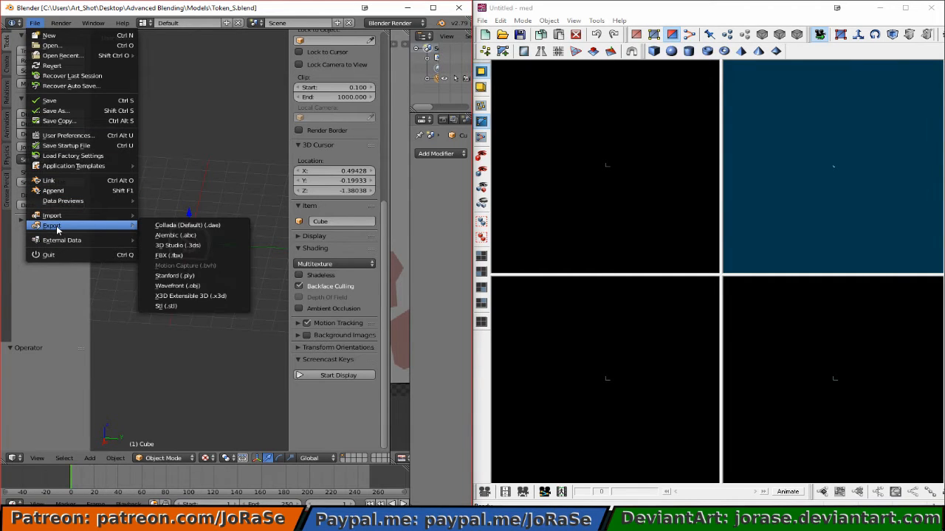
left_click(185, 256)
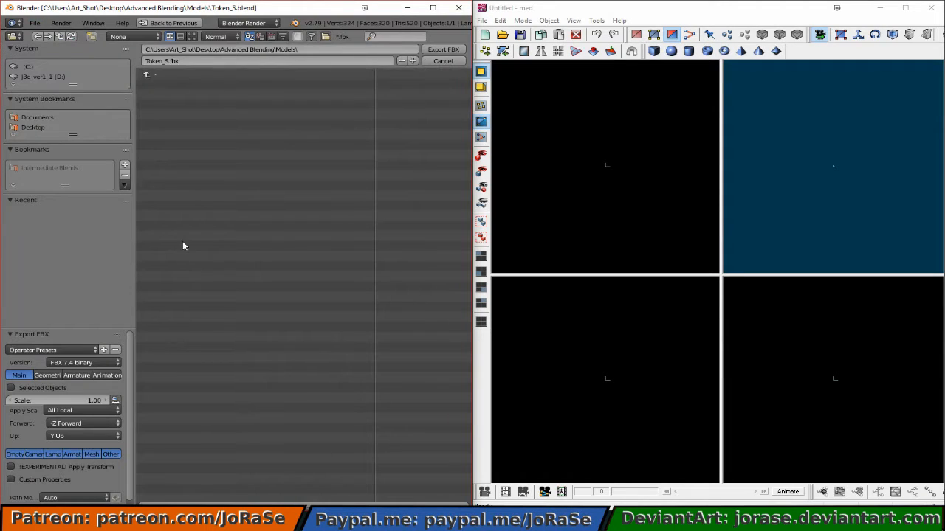
left_click(83, 364)
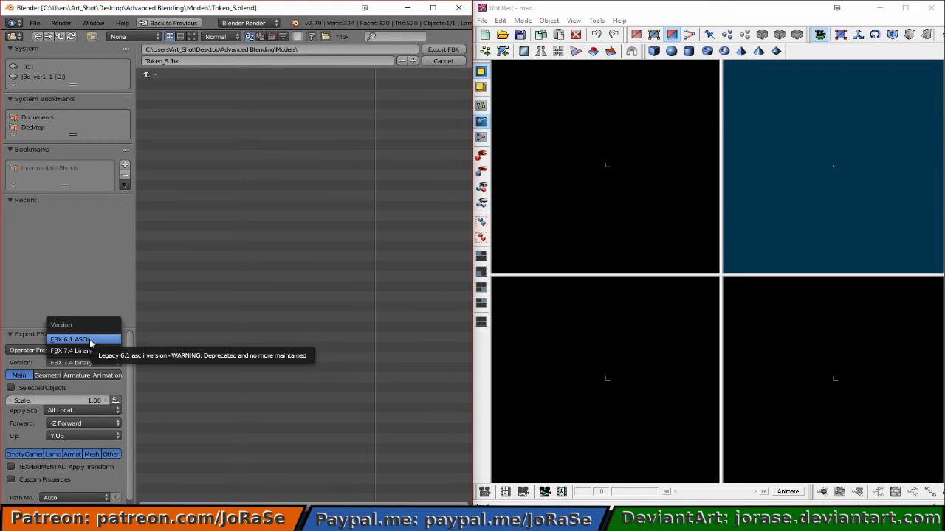
left_click(89, 339)
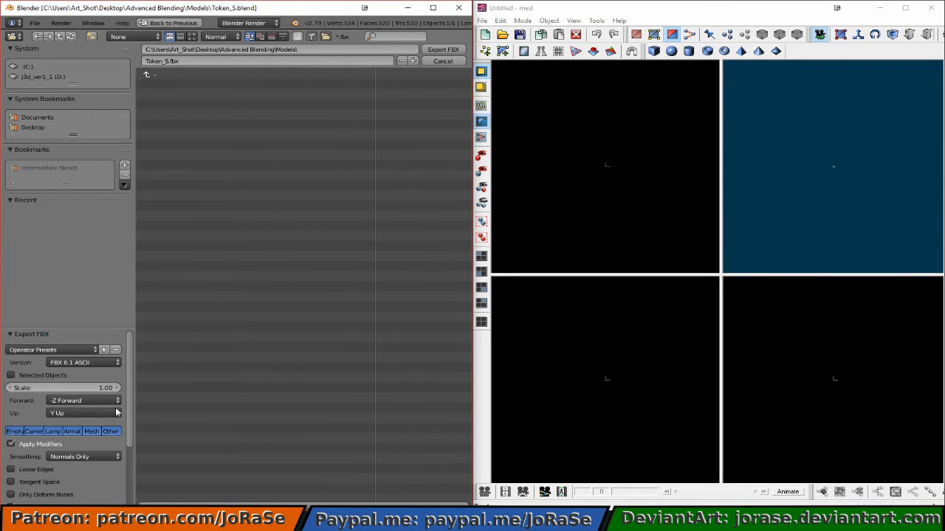
Step: Exclude empties, cameras and lamps, disable Default Take, and export the model as Token_S.fbx in the Models folder
left_click_drag(132, 401, 132, 445)
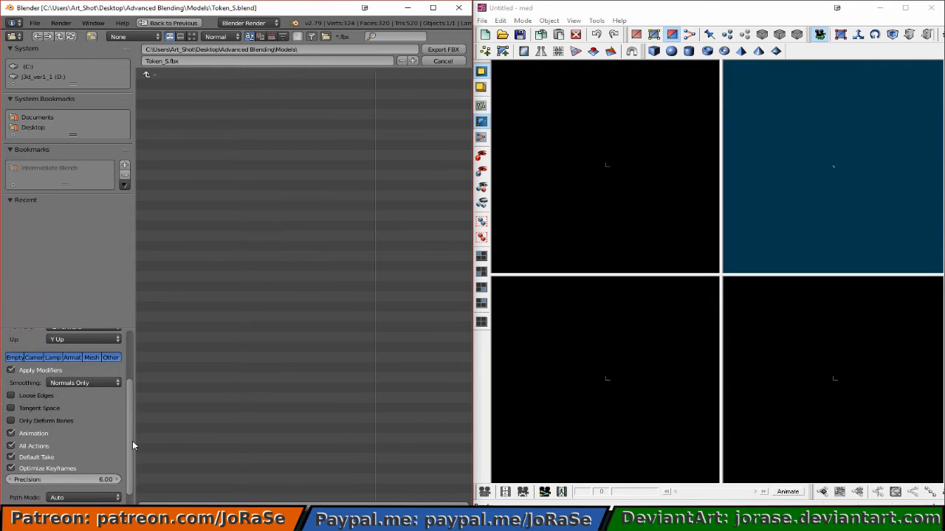
left_click(53, 359, "shift")
left_click(31, 359, "shift")
left_click(15, 358, "shift")
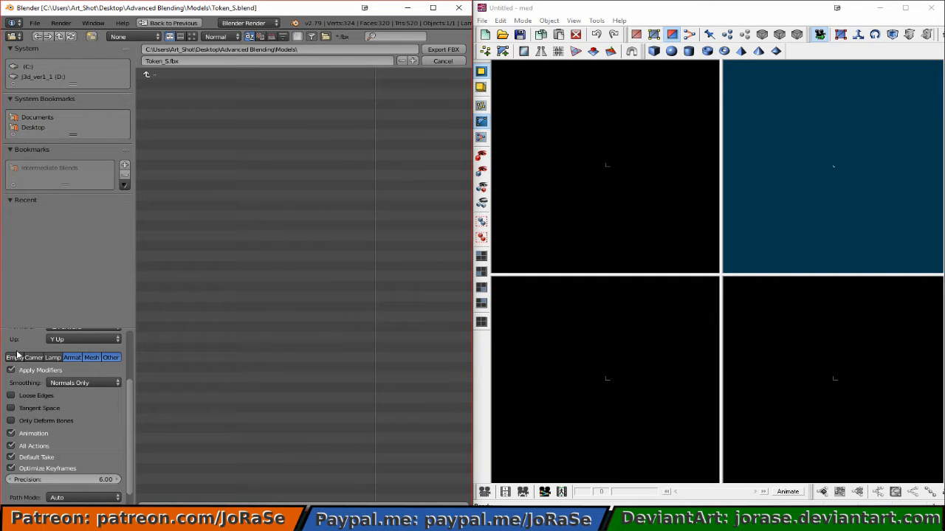
left_click(39, 457)
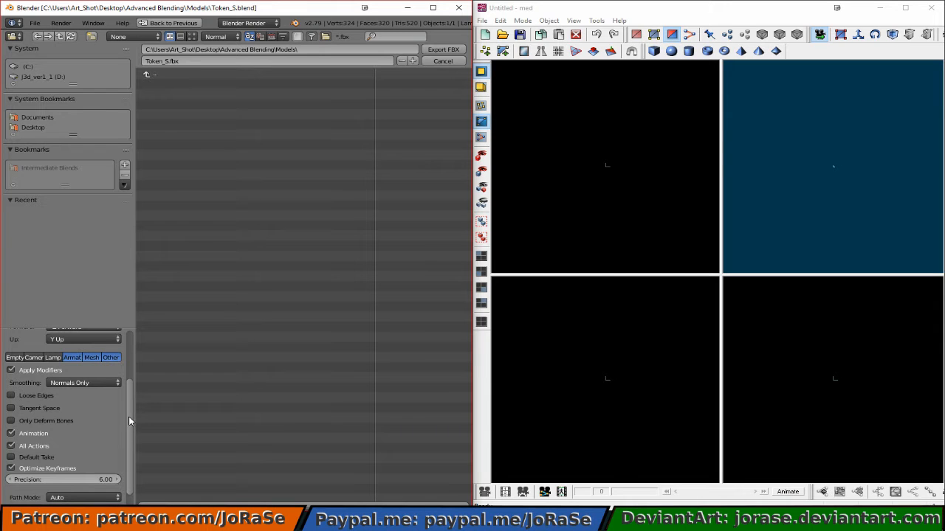
scroll(131, 444, "down", 2)
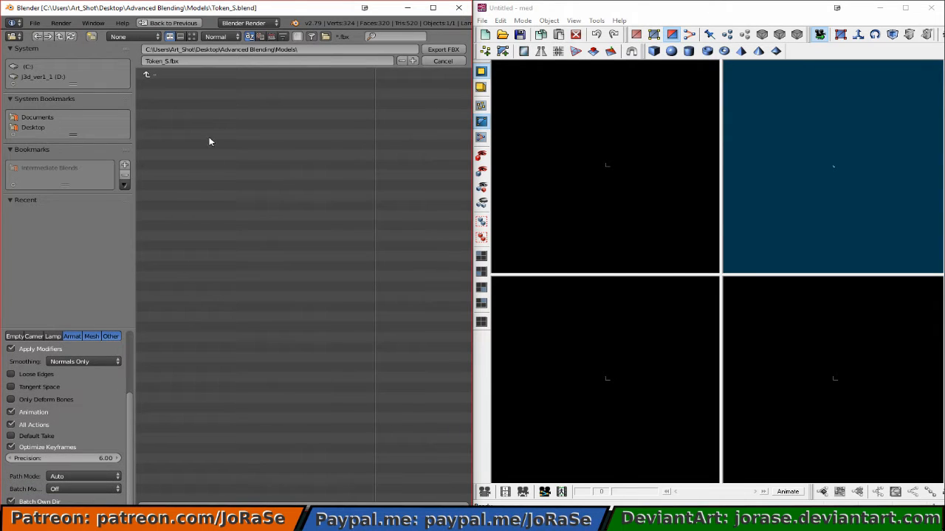
left_click(436, 51)
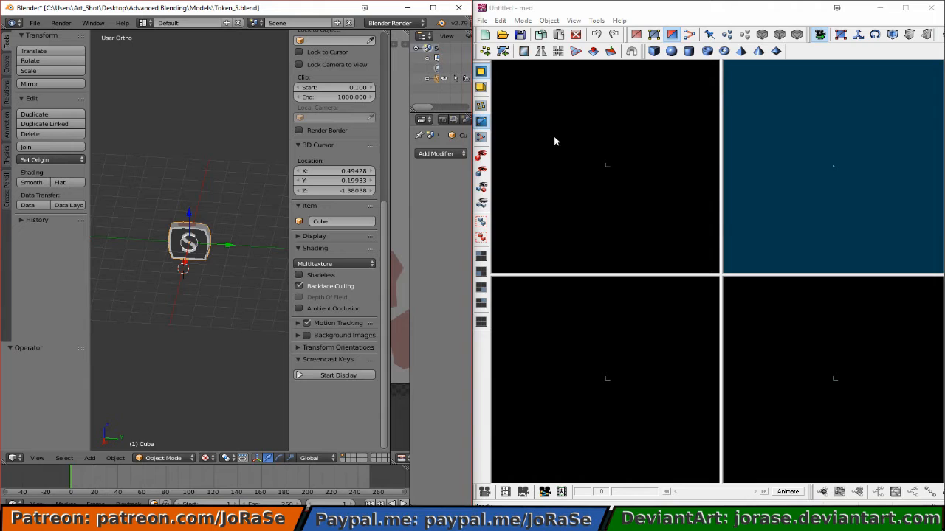
Step: Switch to MED and load Token_S from the Models folder as a model from FBX (2010)
left_click(483, 21)
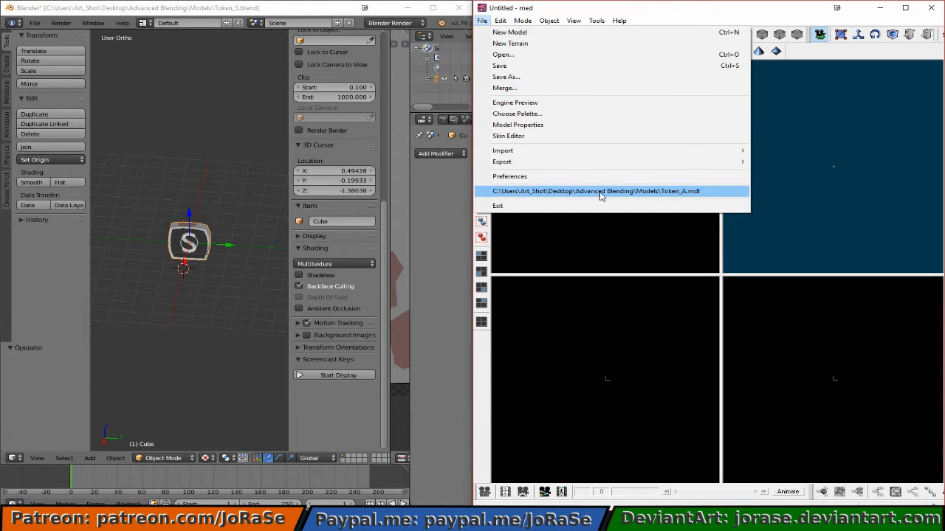
mouse_move(576, 153)
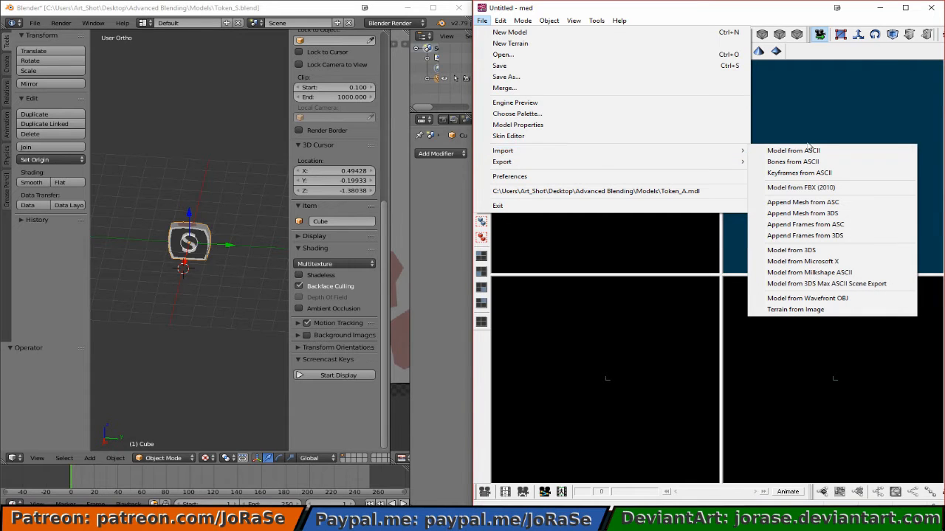
left_click(844, 188)
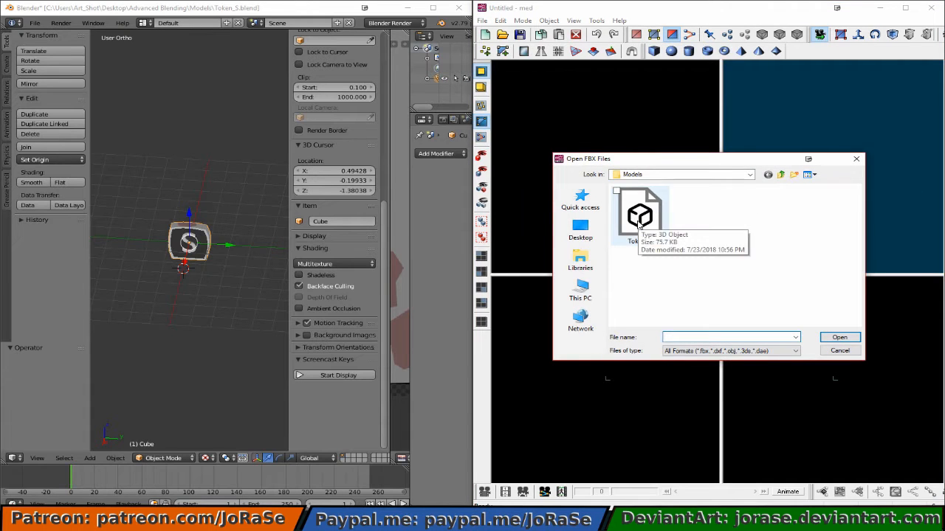
left_click(641, 225)
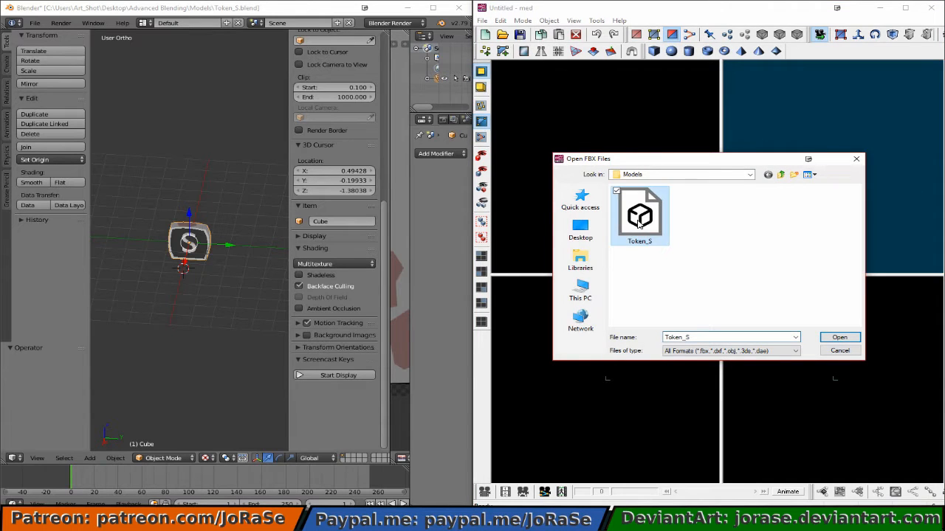
left_click(841, 338)
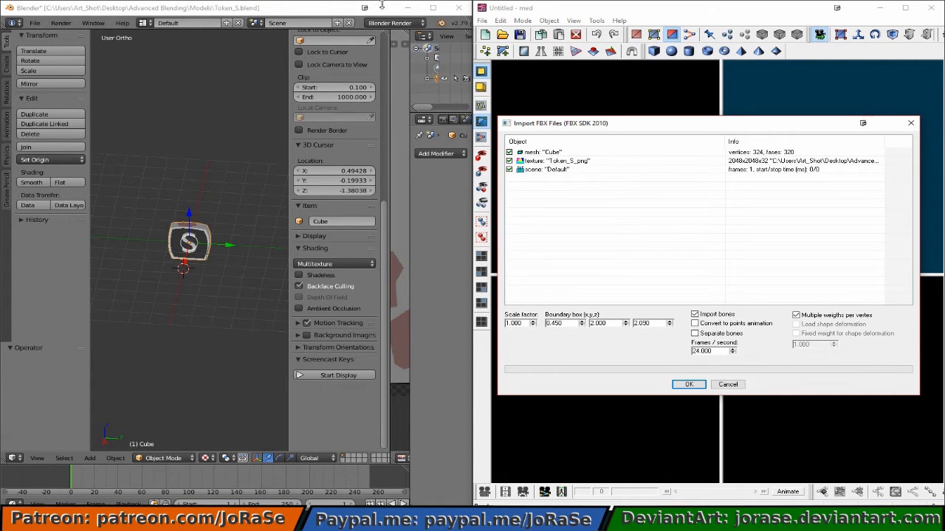
Step: Check the vertex and face counts in Blender's scene statistics against the import dialog, and run the FBX import
scroll(428, 25, "down", 5)
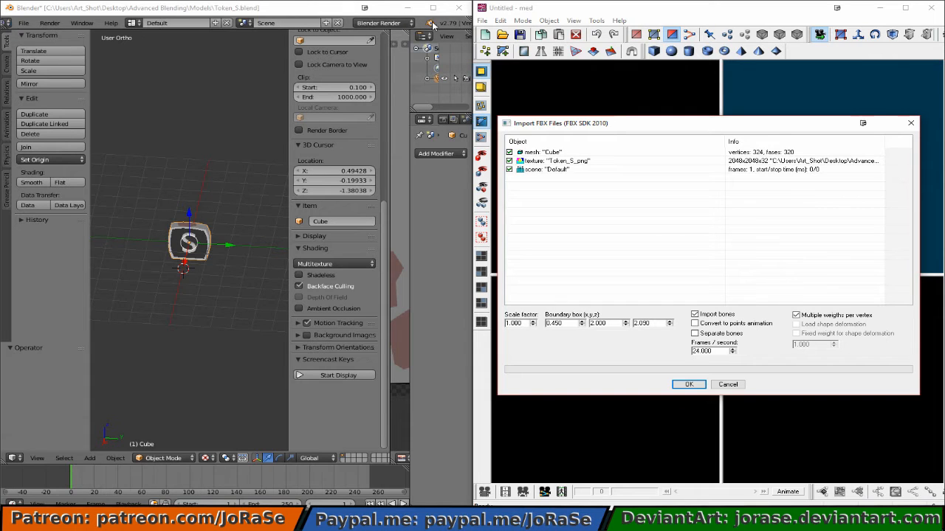
scroll(431, 26, "down", 3)
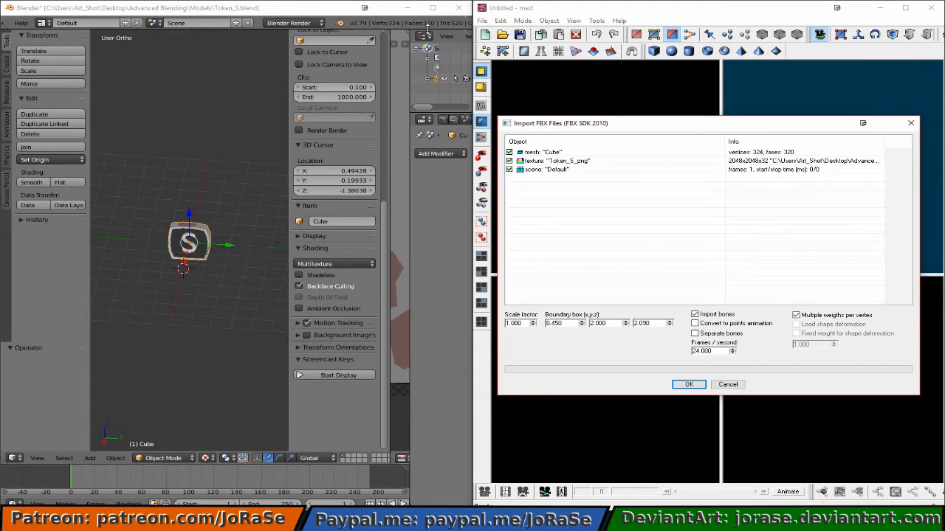
scroll(426, 30, "down", 1)
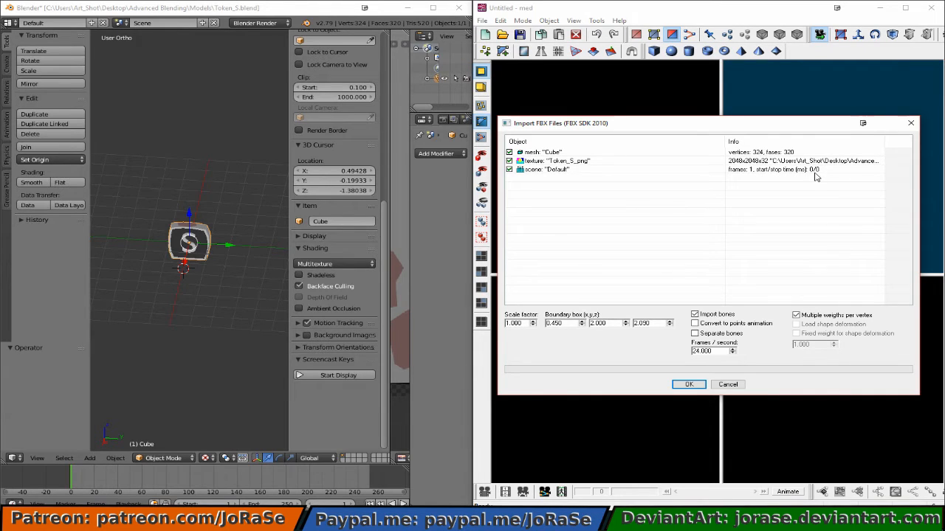
left_click(687, 385)
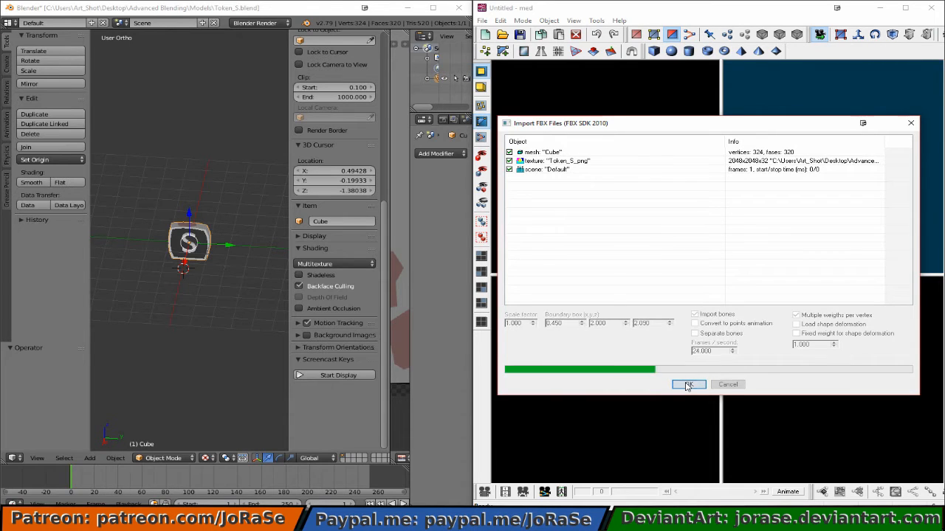
left_click(687, 386)
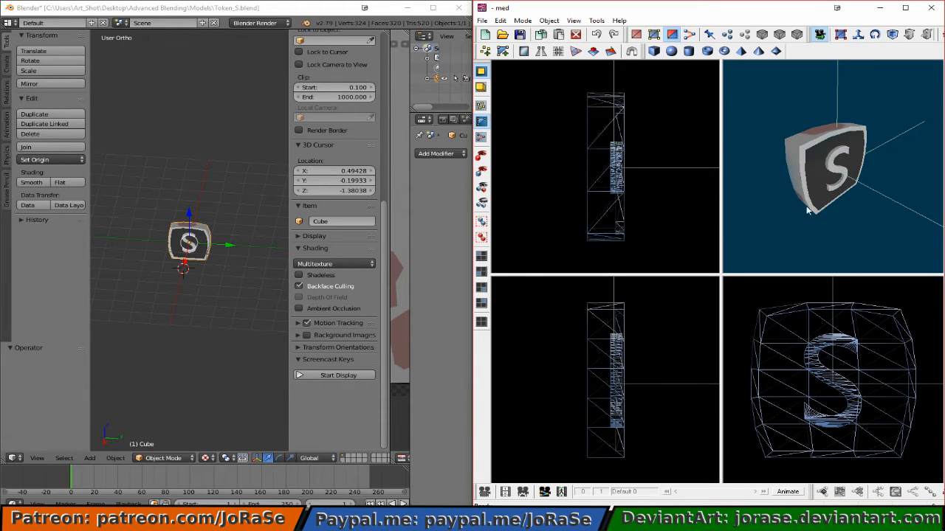
Step: Compare the shape and texture of the imported token in MED with the original in Blender from several angles
mouse_move(778, 209)
left_mouse_down()
mouse_move(839, 215)
mouse_move(781, 213)
left_mouse_up()
left_click(132, 270)
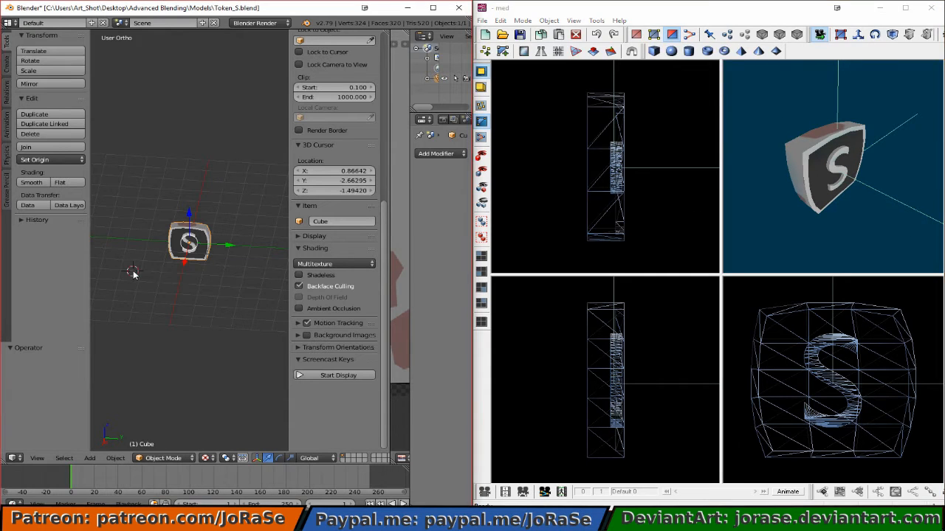
scroll(148, 269, "up", 6)
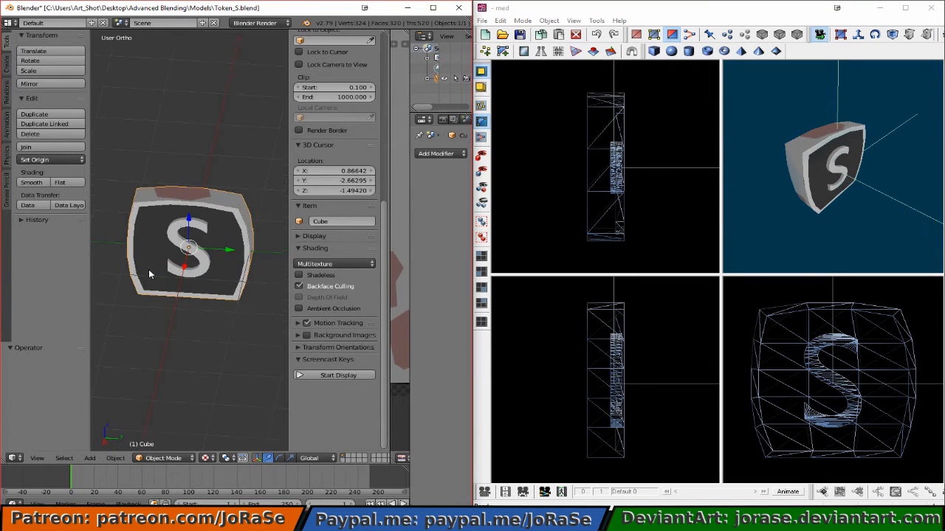
middle_click_drag(127, 258, 220, 238)
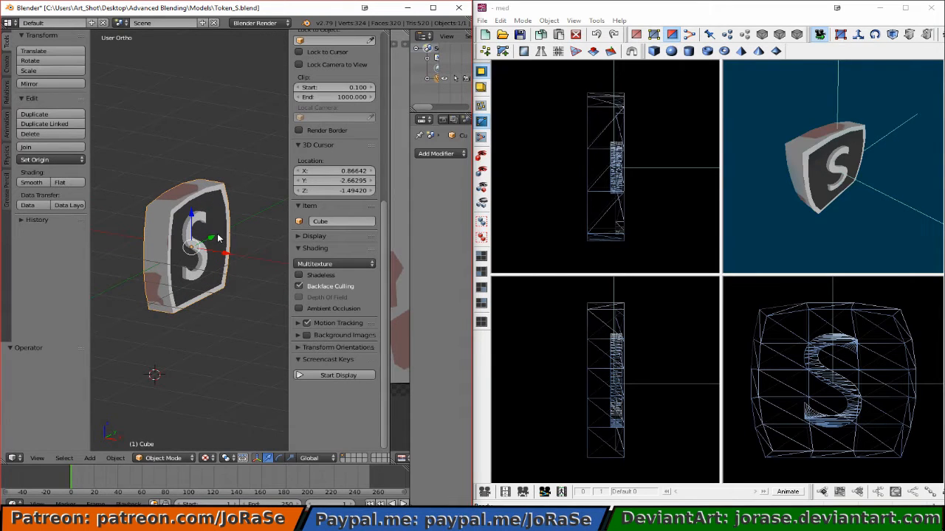
left_click(797, 224)
left_click_drag(761, 130, 841, 156)
middle_click_drag(168, 265, 122, 266)
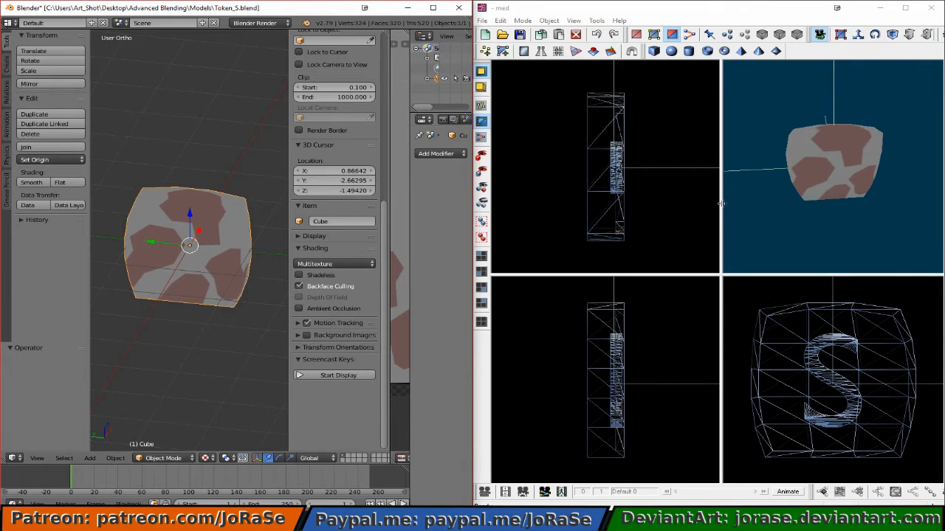
left_click(771, 200)
left_click_drag(780, 198, 722, 200)
Step: Save the imported model in the Models folder as Token_A with the MDL7 File (*.mdl) type
left_click(481, 21)
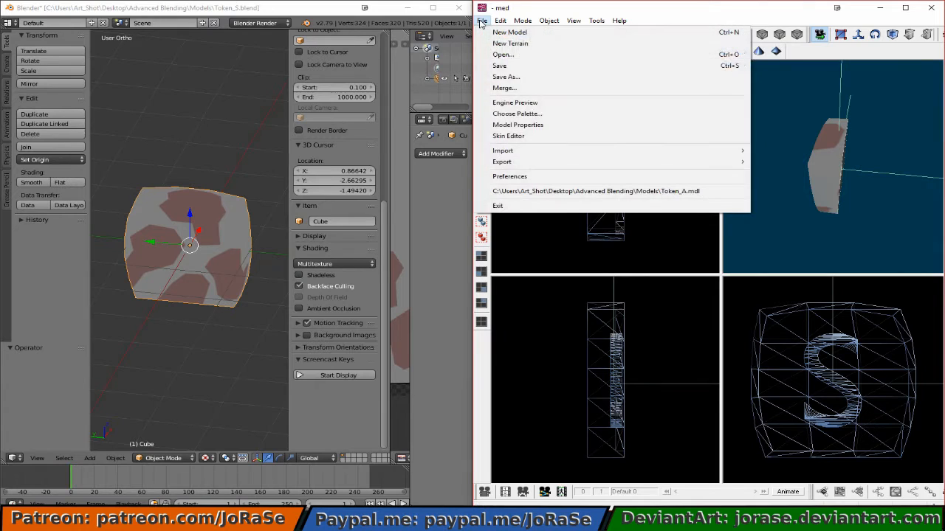
left_click(516, 78)
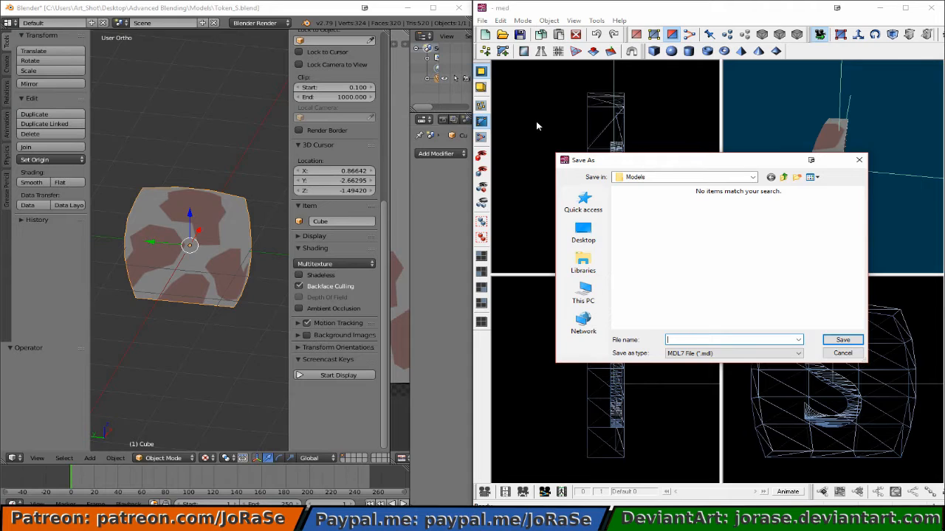
type("T")
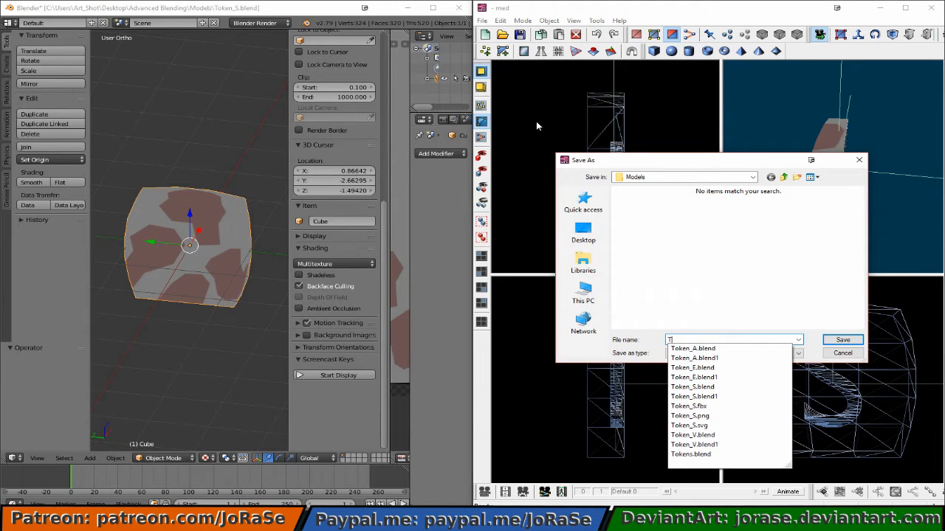
key("Down")
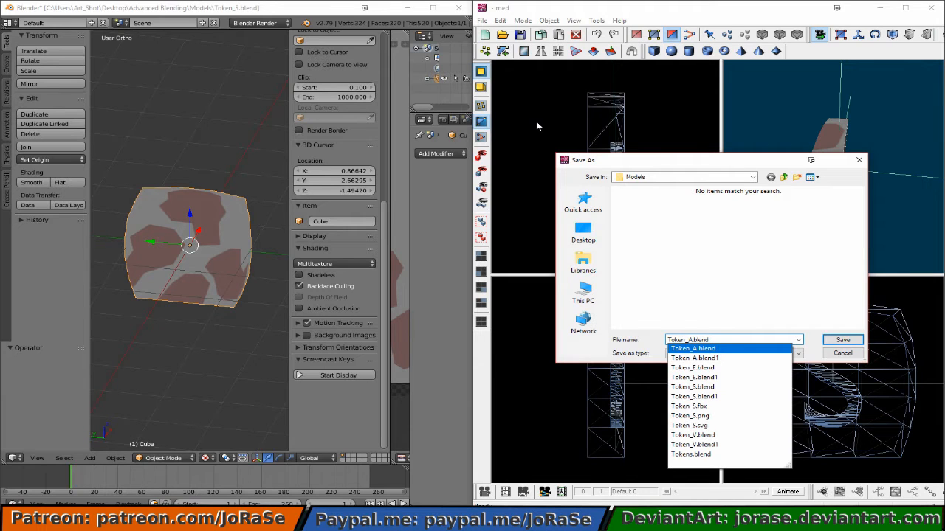
key("BackSpace")
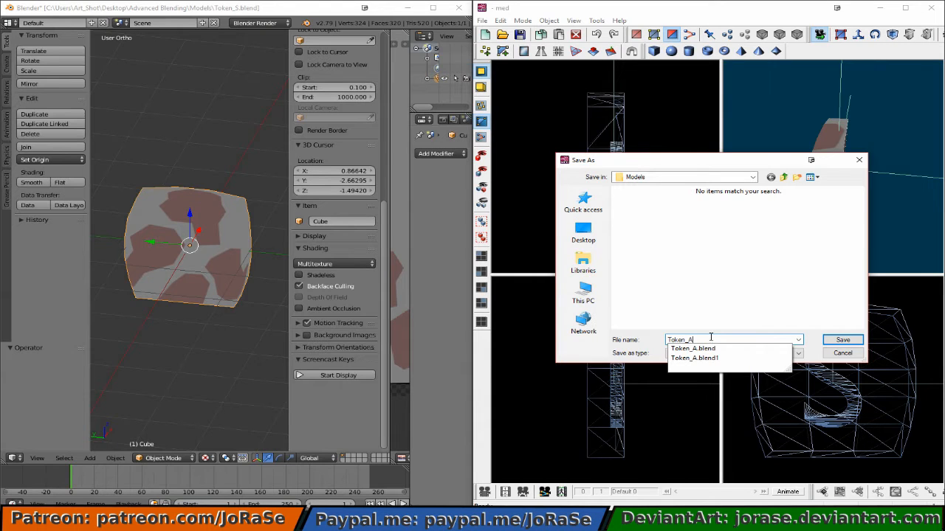
key("Escape")
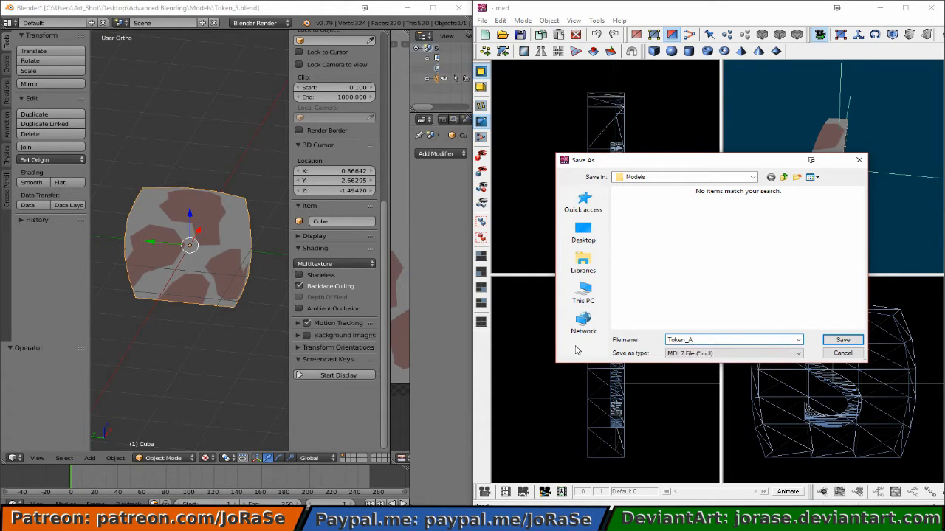
left_click(736, 357)
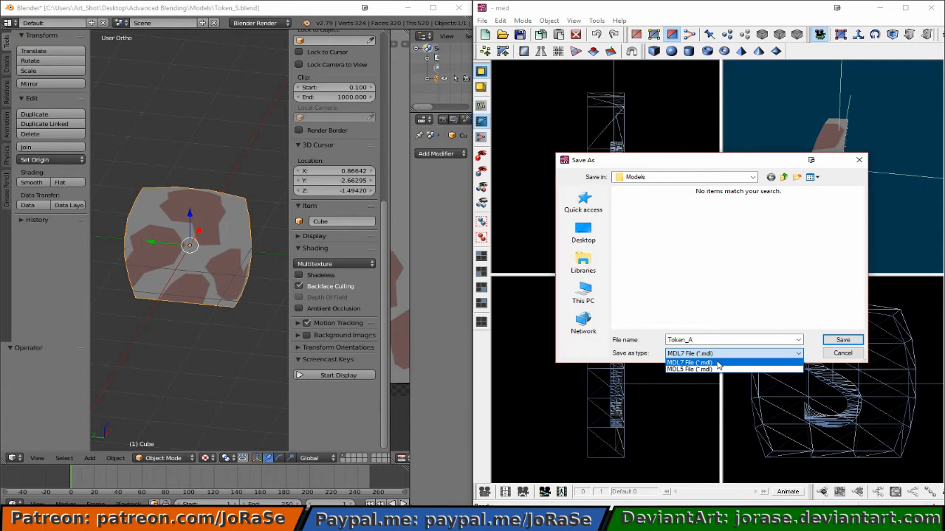
left_click(717, 363)
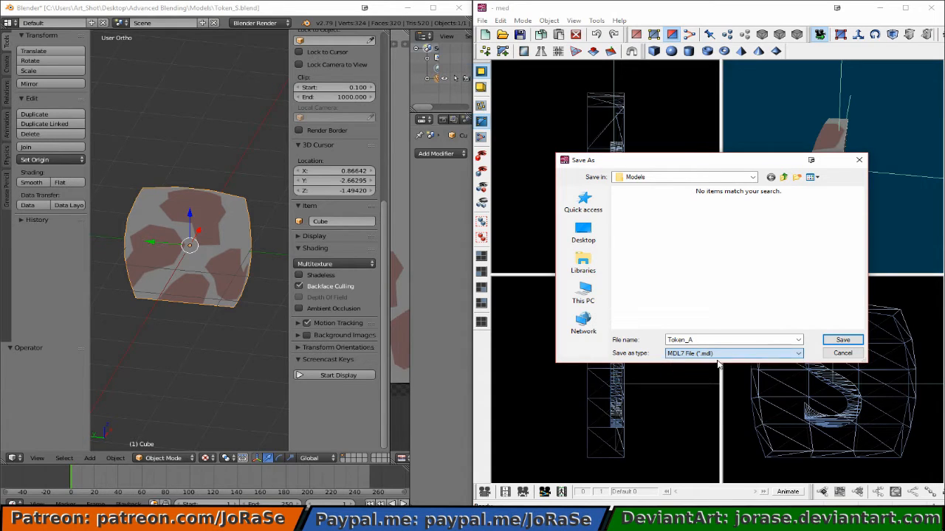
left_click(841, 341)
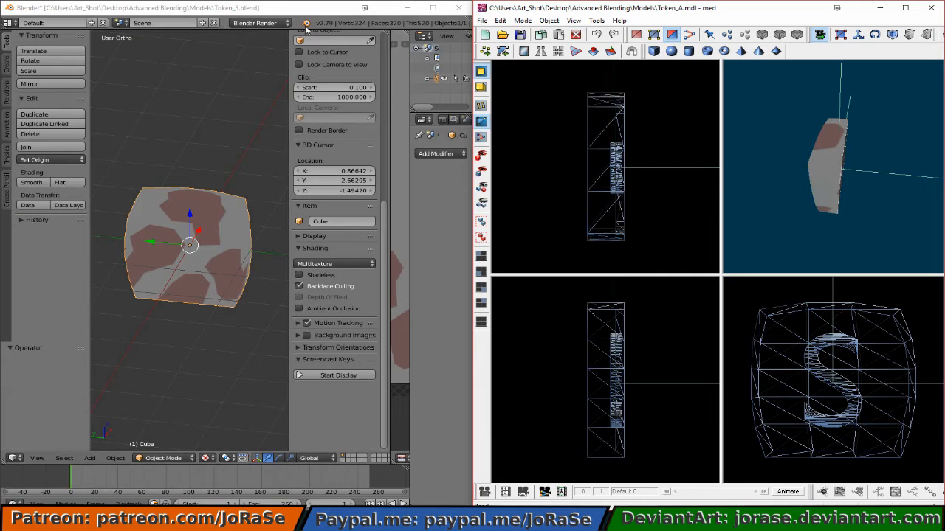
scroll(295, 25, "left", 4)
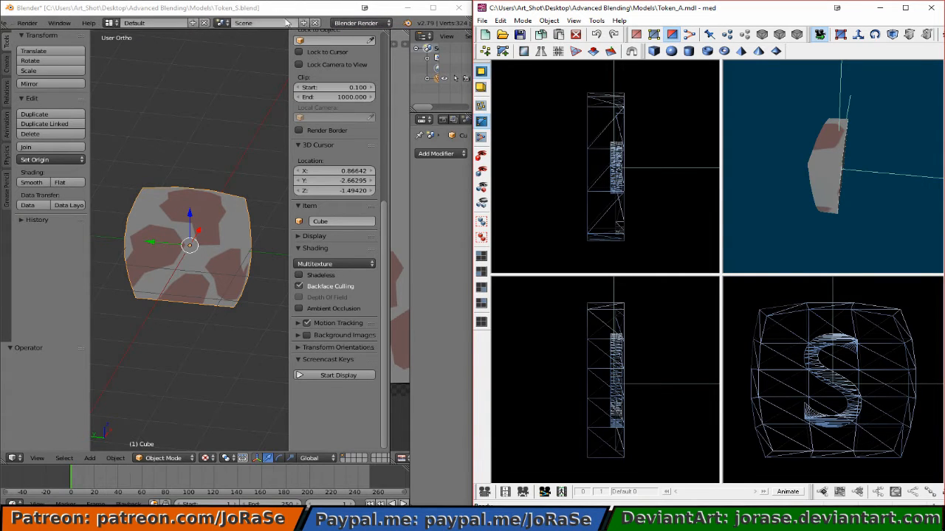
scroll(148, 23, "left", 3)
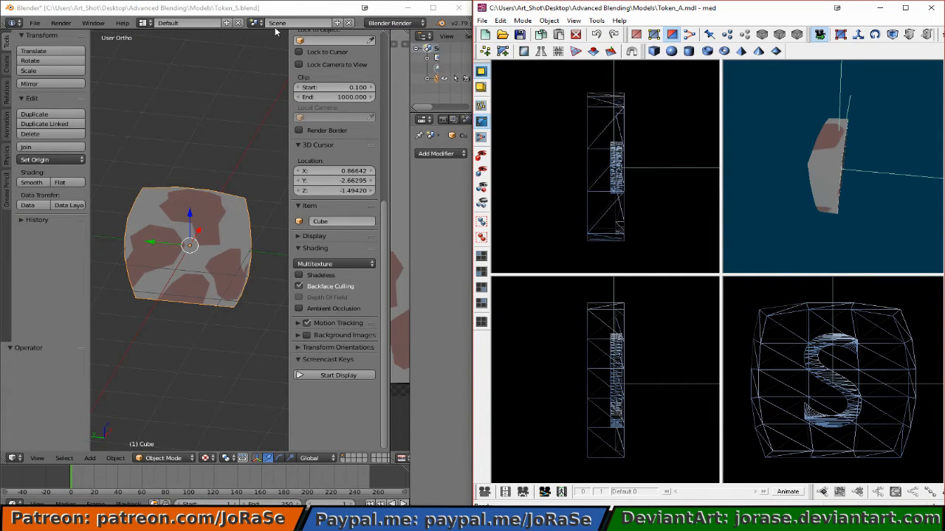
Step: Switch to Blender, open the recent file Token_A.blend, and widen the 3D viewport to show the whole token
left_click(37, 23)
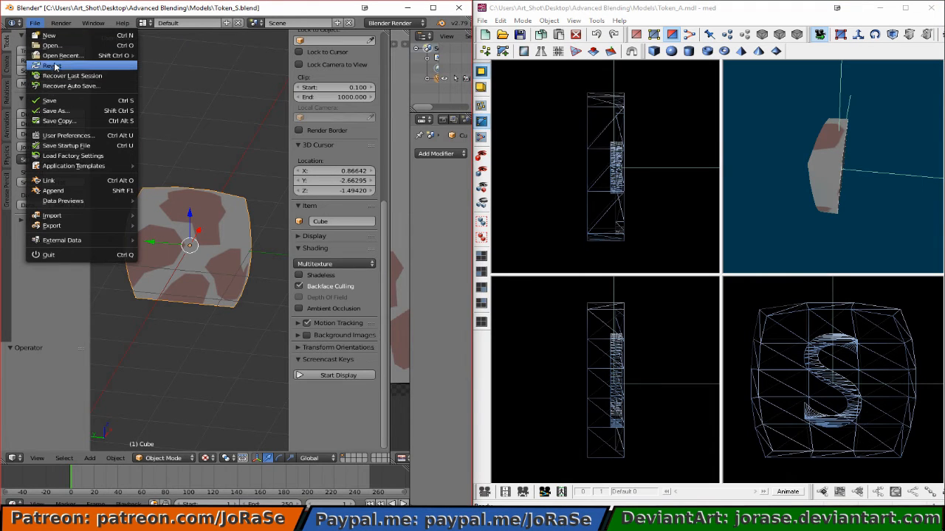
mouse_move(63, 56)
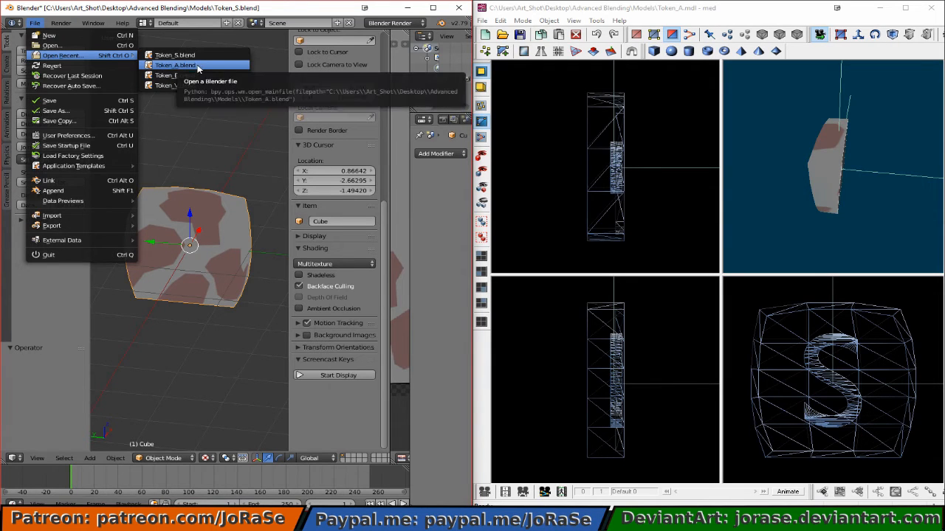
left_click(198, 67)
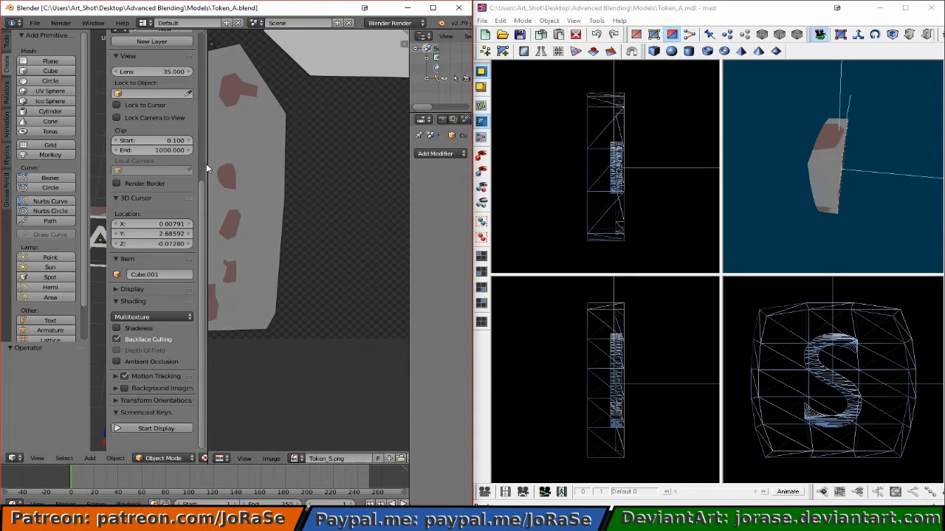
left_click_drag(208, 159, 380, 161)
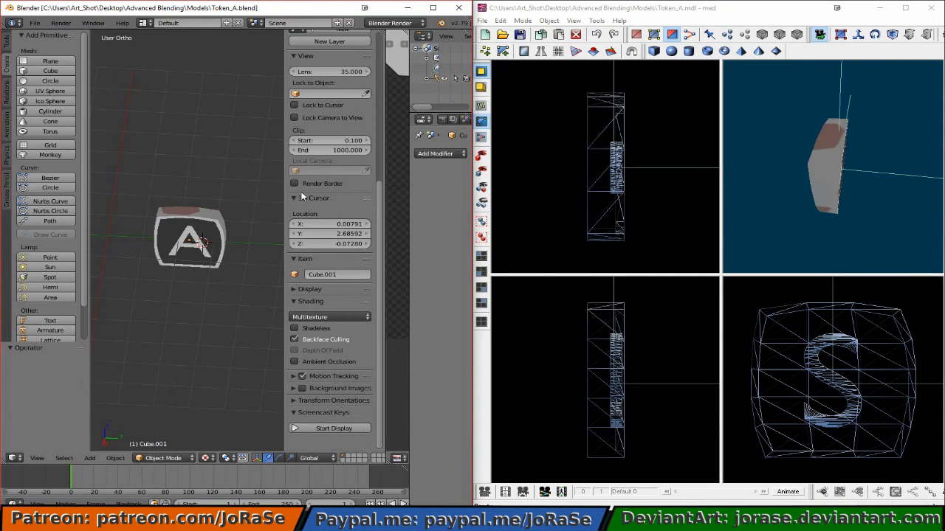
Step: Start an FBX export of the A token and set the format version to FBX 6.1 ASCII
left_click(35, 22)
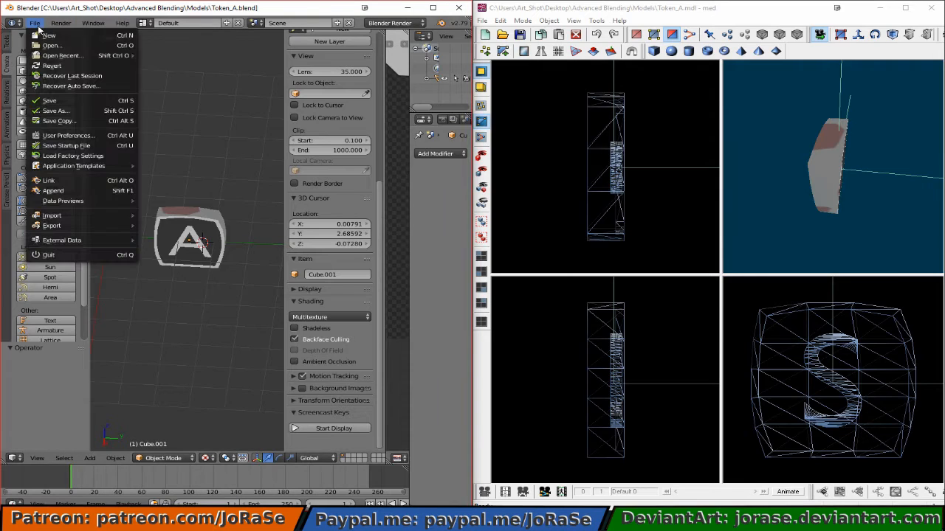
mouse_move(84, 226)
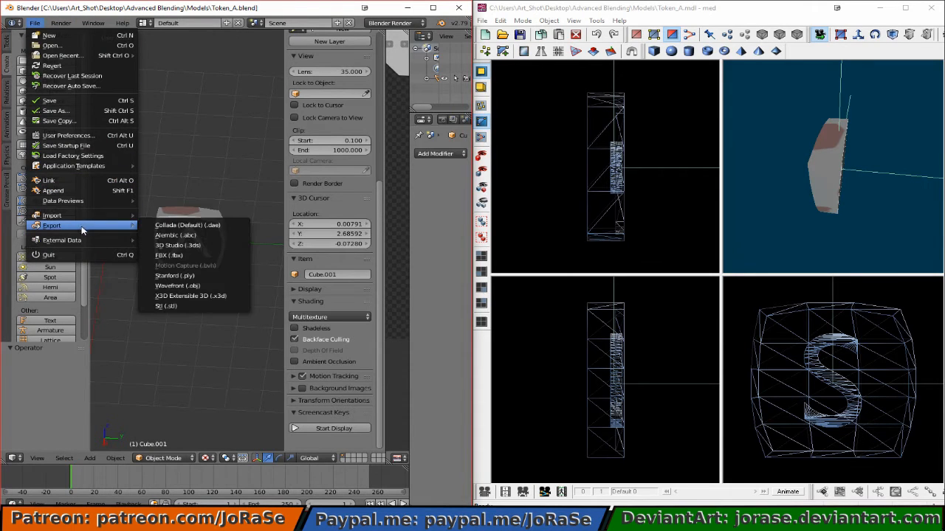
left_click(205, 257)
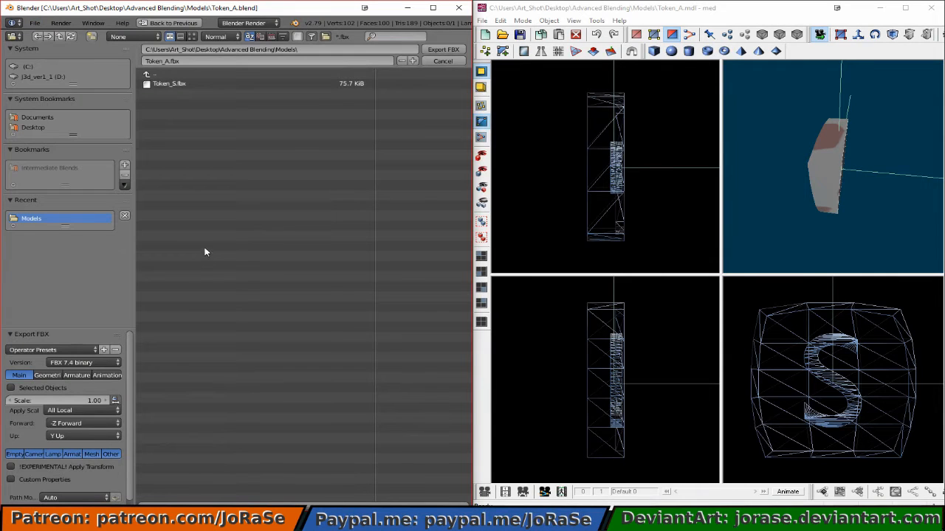
left_click(65, 364)
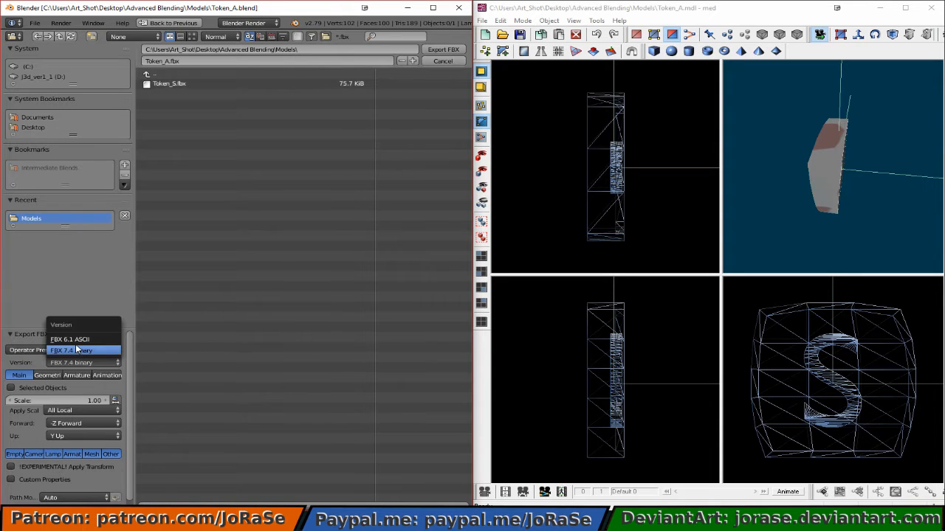
left_click(76, 342)
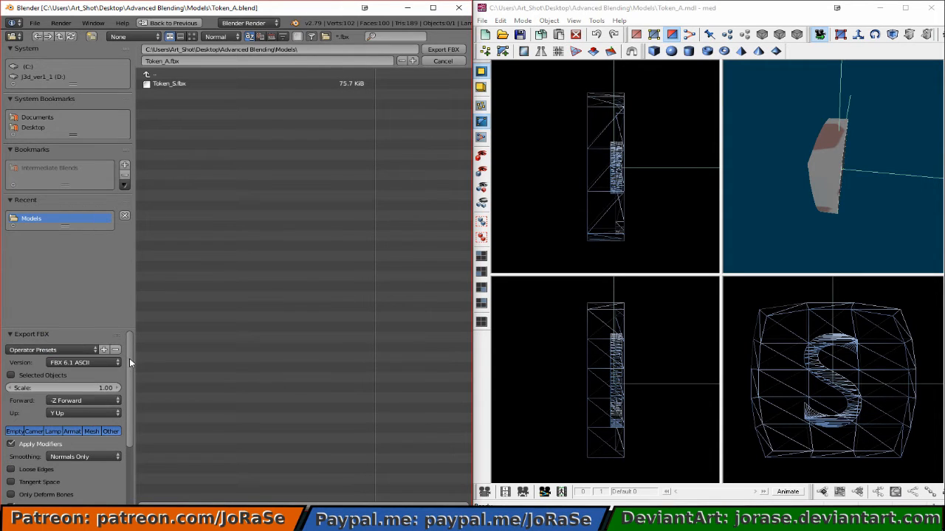
Step: Exclude empties, cameras and lamps, disable Default Take, and export the token to the Models folder as Token_A.fbx
left_click(12, 432)
left_click(33, 434)
left_click_drag(128, 375, 127, 435)
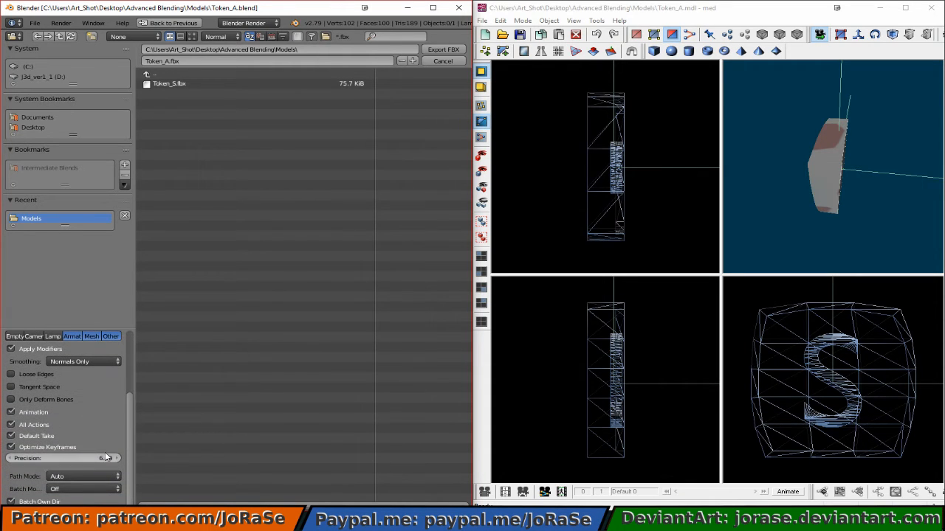
left_click(39, 434)
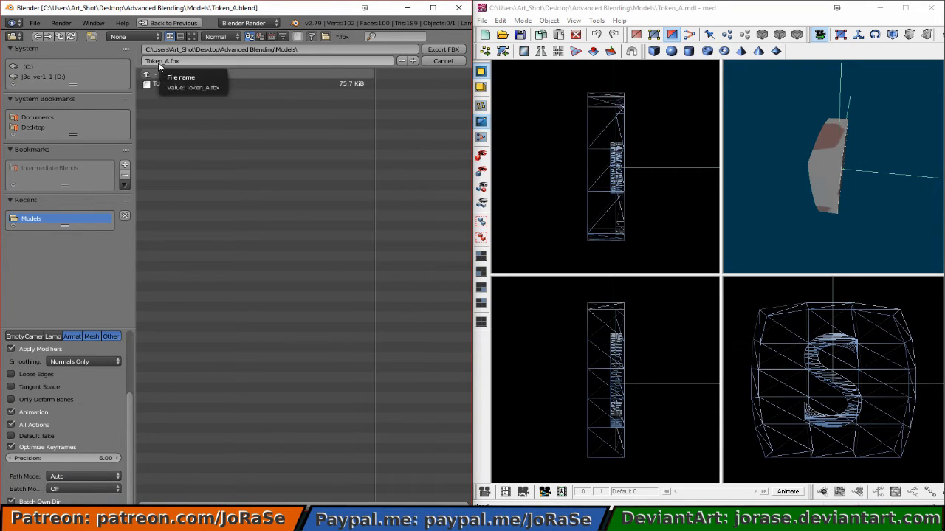
left_click(437, 50)
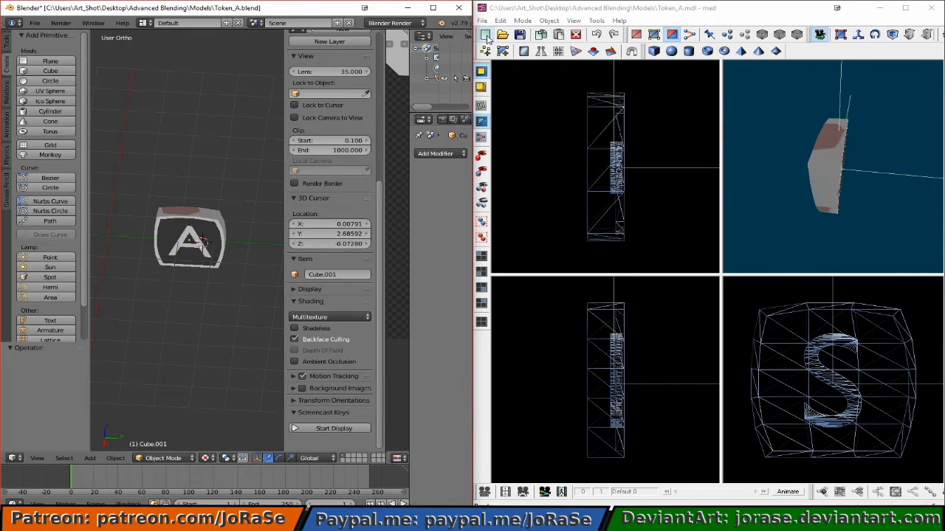
Step: Switch to MED, create a new model, and load Token_A from the Models folder as a model from FBX (2010)
left_click(487, 37)
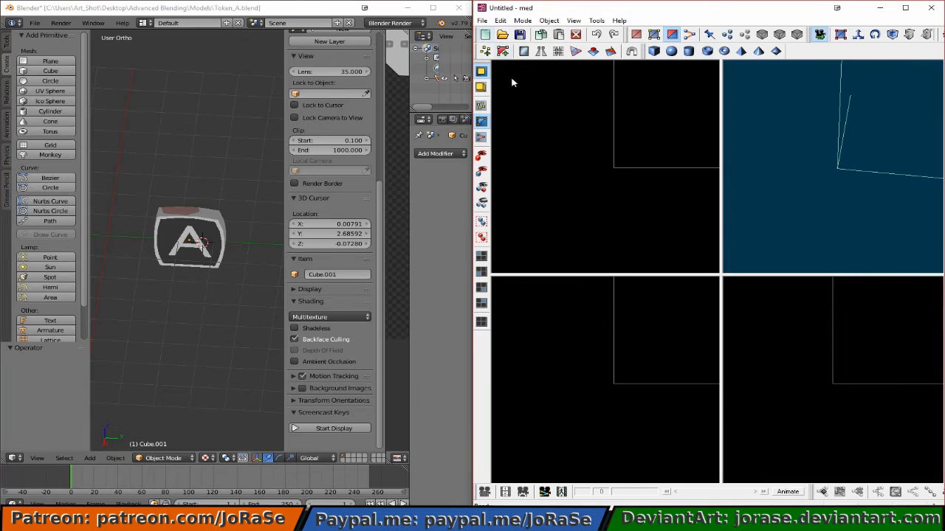
left_click(483, 21)
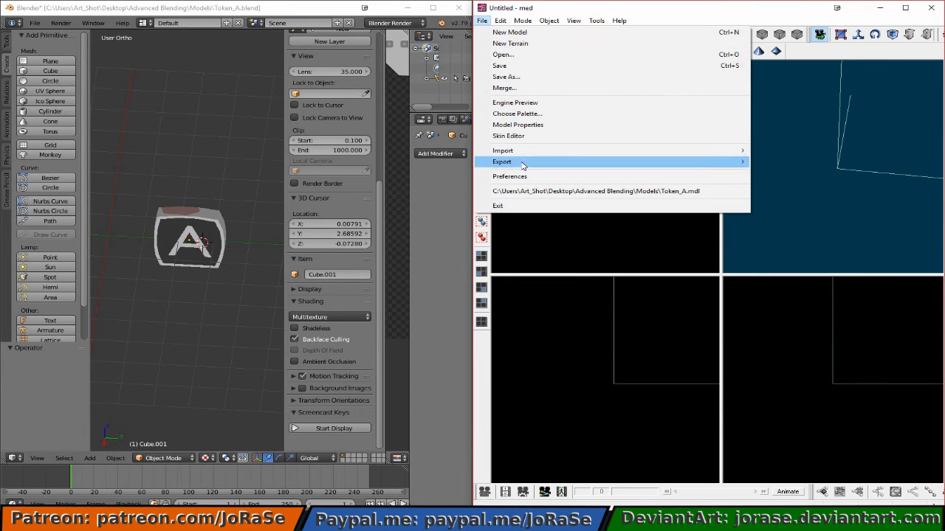
mouse_move(655, 167)
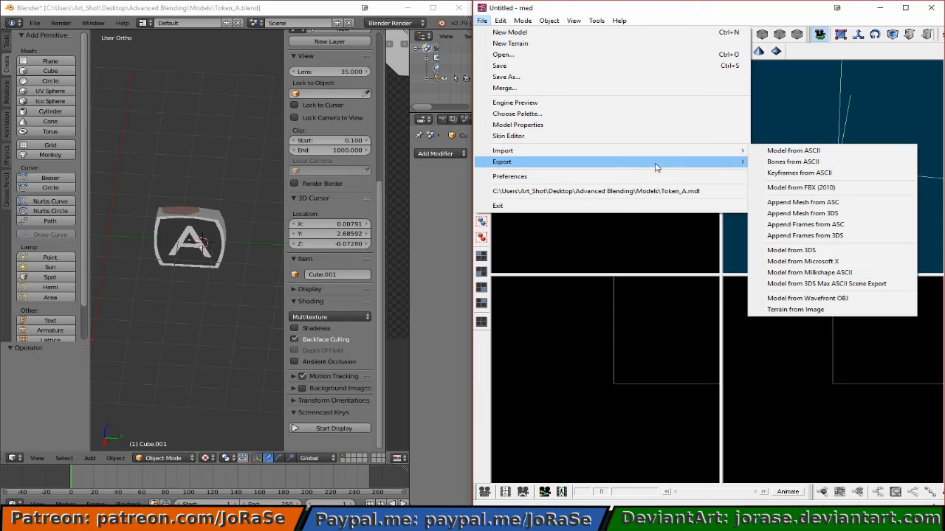
left_click(791, 189)
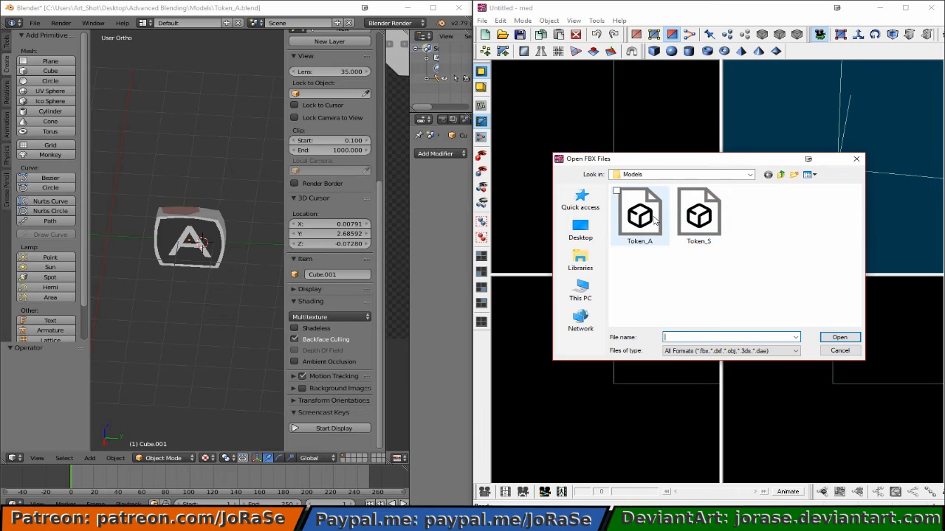
left_click(654, 219)
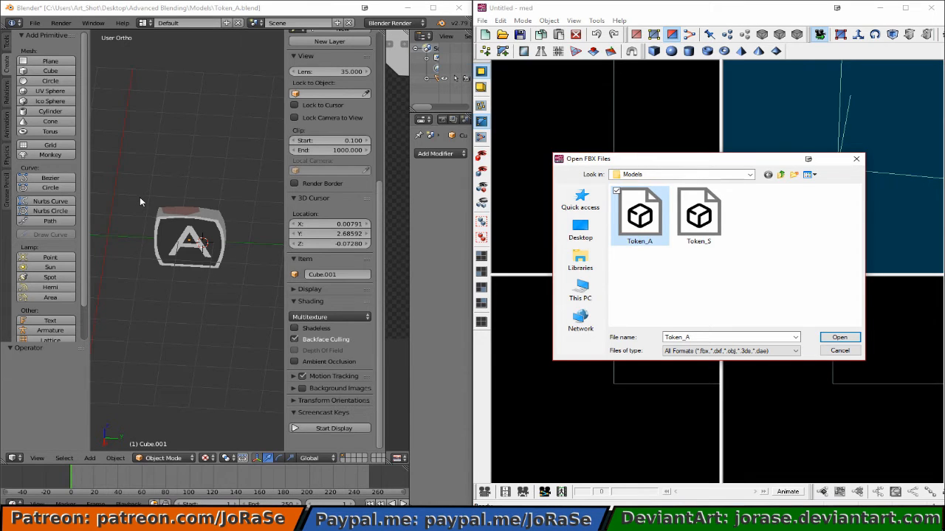
left_click(840, 338)
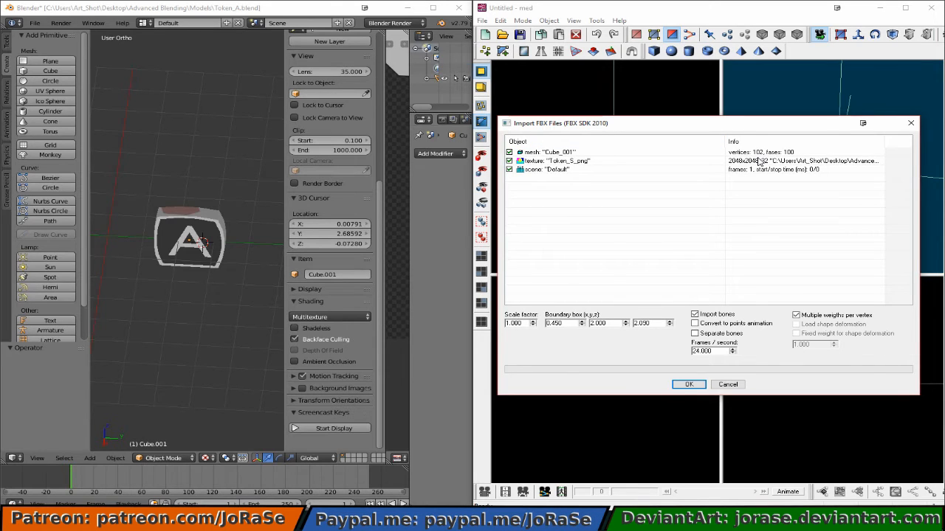
Step: Check the A token's vertex and face counts against Blender's scene statistics, and run its FBX import
scroll(395, 24, "down", 5)
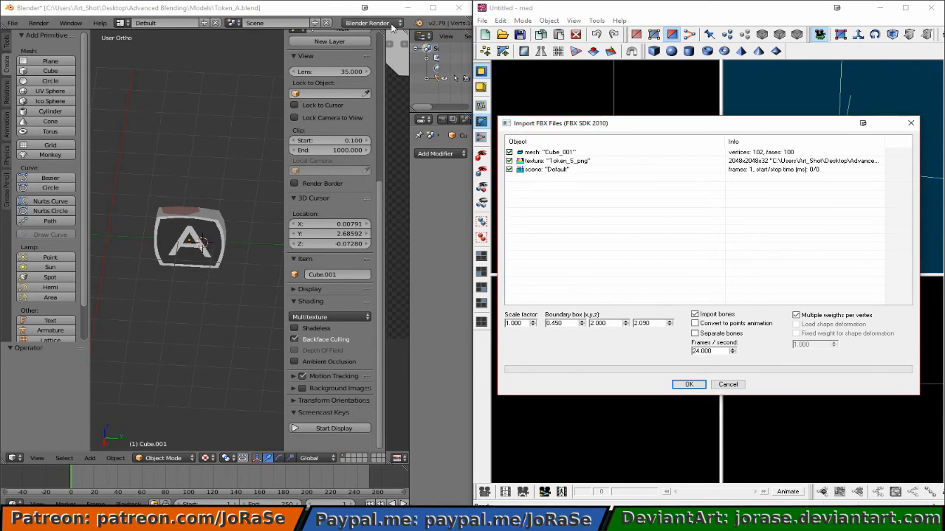
scroll(394, 28, "down", 2)
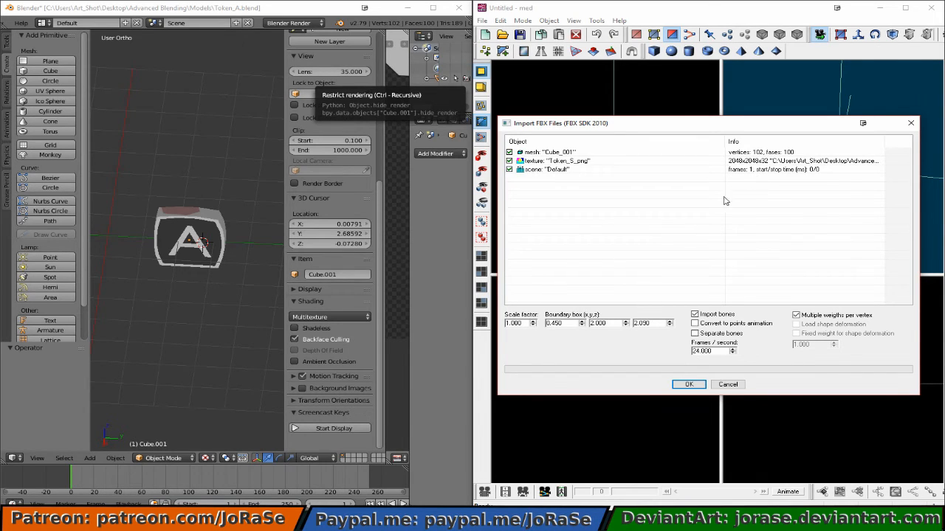
left_click(687, 384)
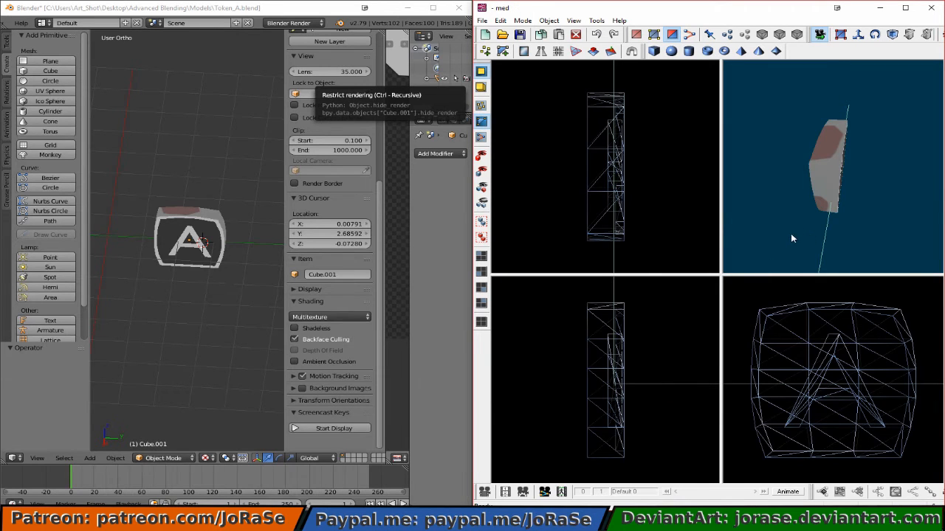
Step: Compare the front face of the imported A token in MED with the original in Blender
mouse_move(789, 235)
left_mouse_down()
mouse_move(848, 234)
mouse_move(754, 230)
mouse_move(727, 252)
left_mouse_up()
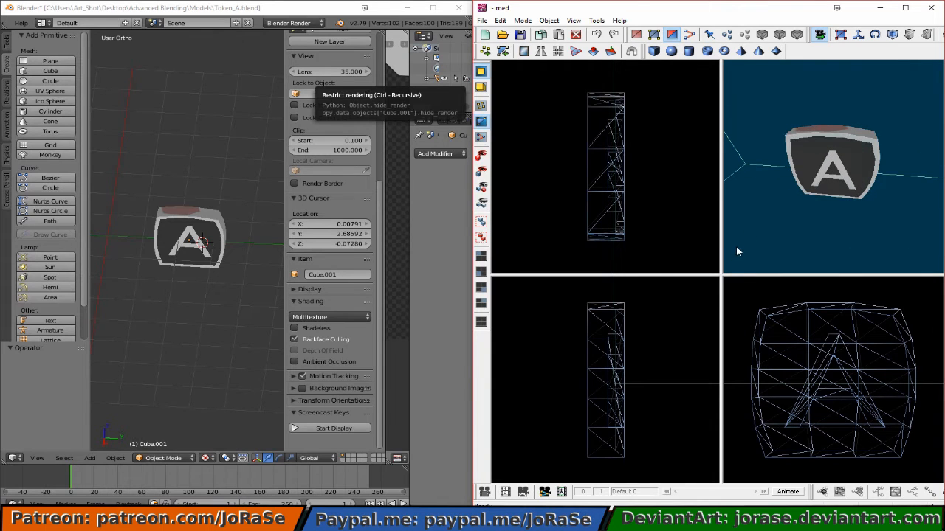
scroll(183, 314, "down", 3)
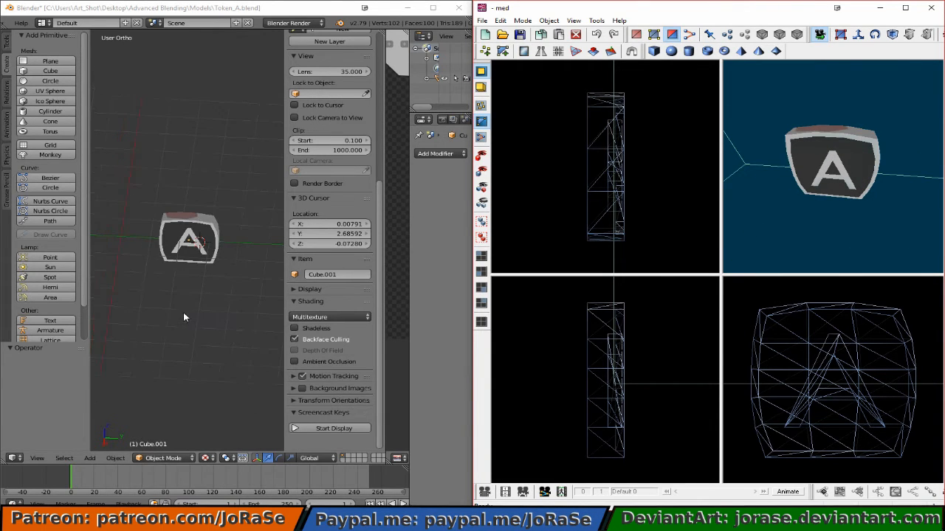
right_click(822, 183)
left_click(812, 172)
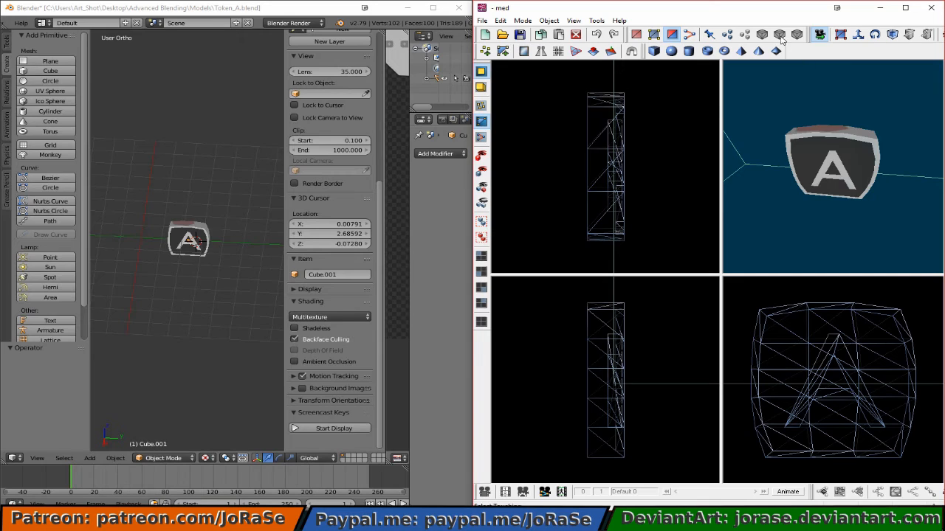
Step: Select the whole token, move it along the Y axis close to the origin, and clear the selection
left_click(840, 35)
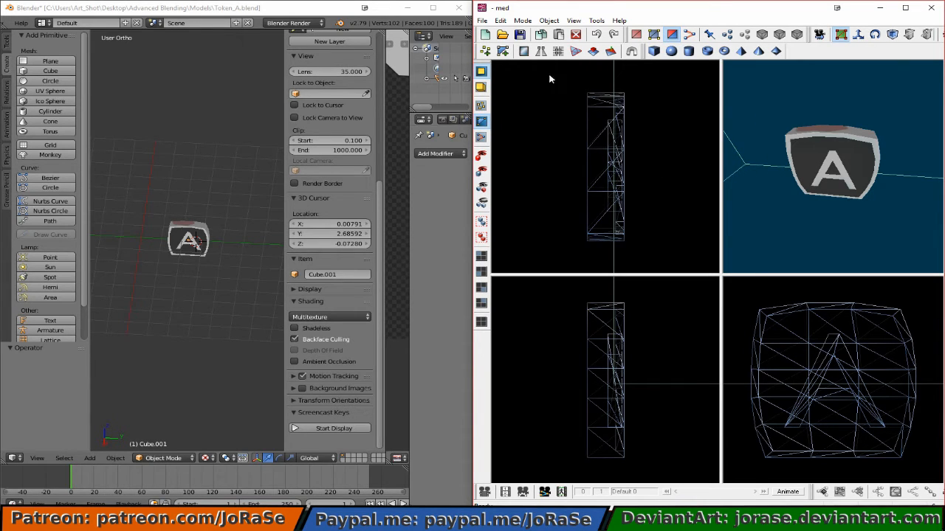
left_click_drag(578, 88, 653, 268)
scroll(656, 260, "up", 3)
scroll(655, 258, "down", 6)
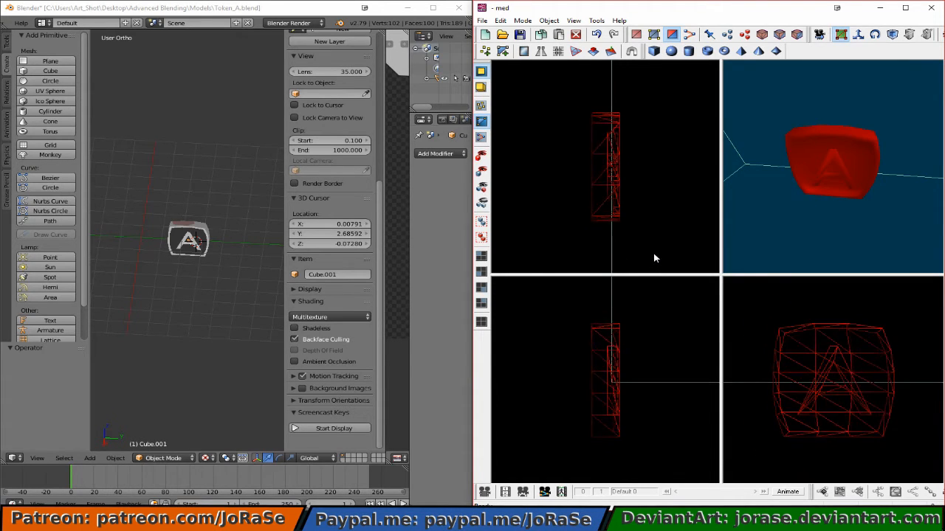
scroll(654, 256, "down", 1)
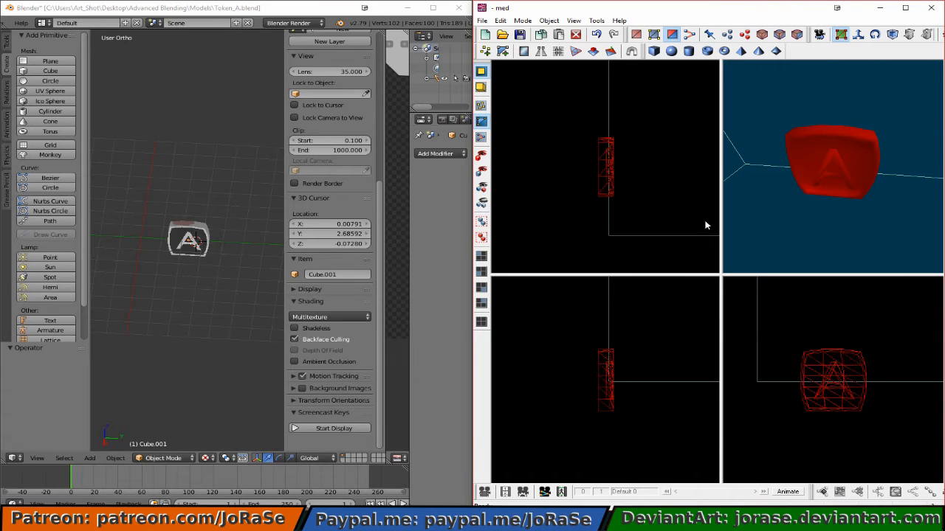
left_click(857, 37)
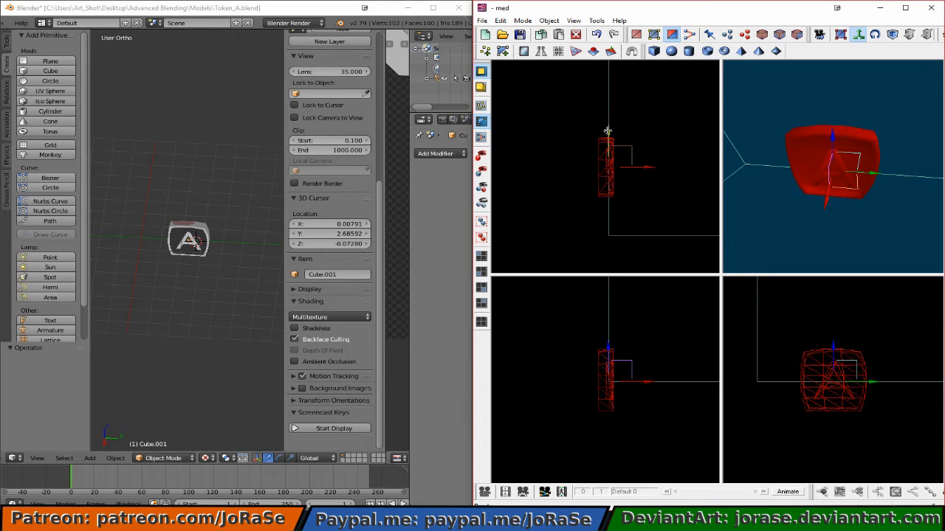
left_click_drag(607, 131, 600, 185)
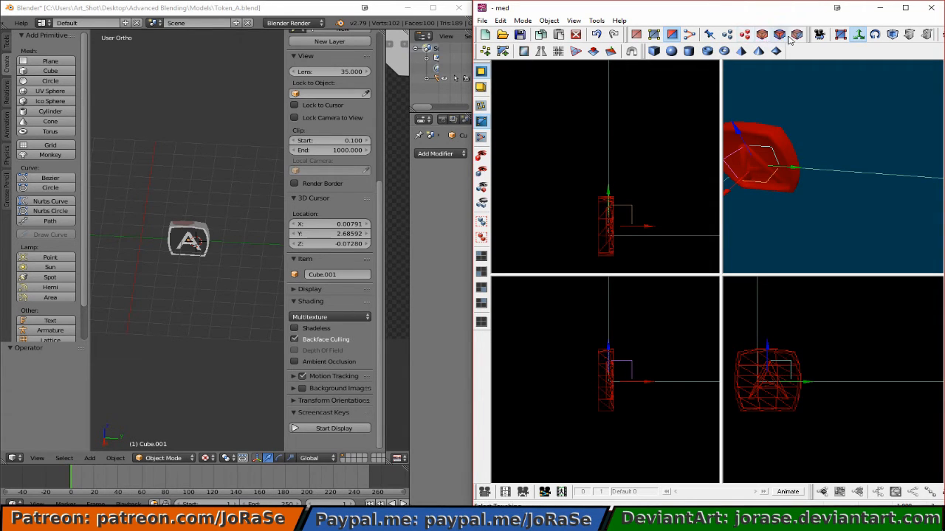
left_click(840, 33)
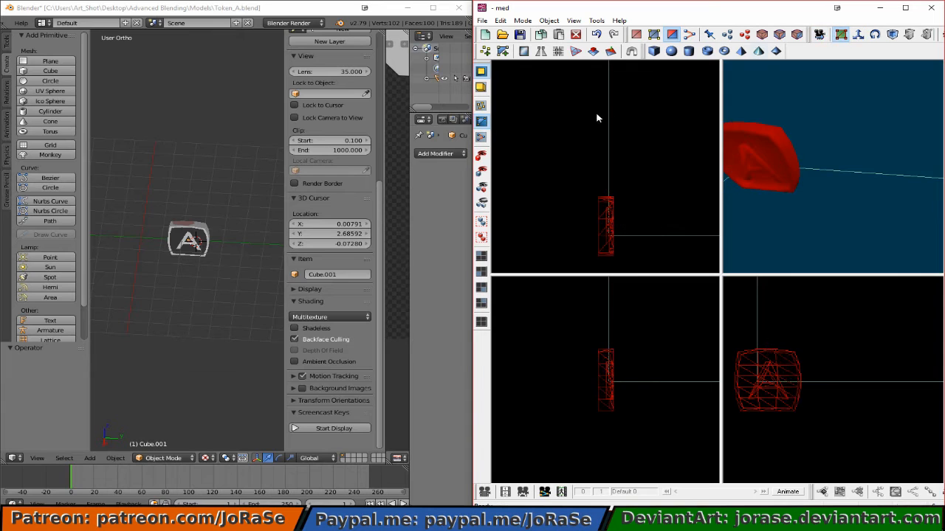
left_click(588, 122)
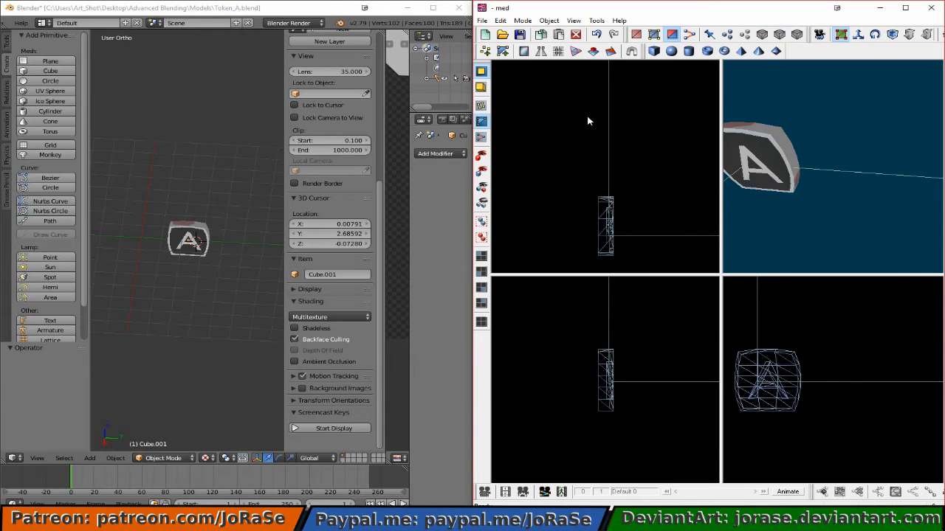
Step: Save the imported A token model in the Models folder as an MDL7 file named Token_S
left_click(483, 22)
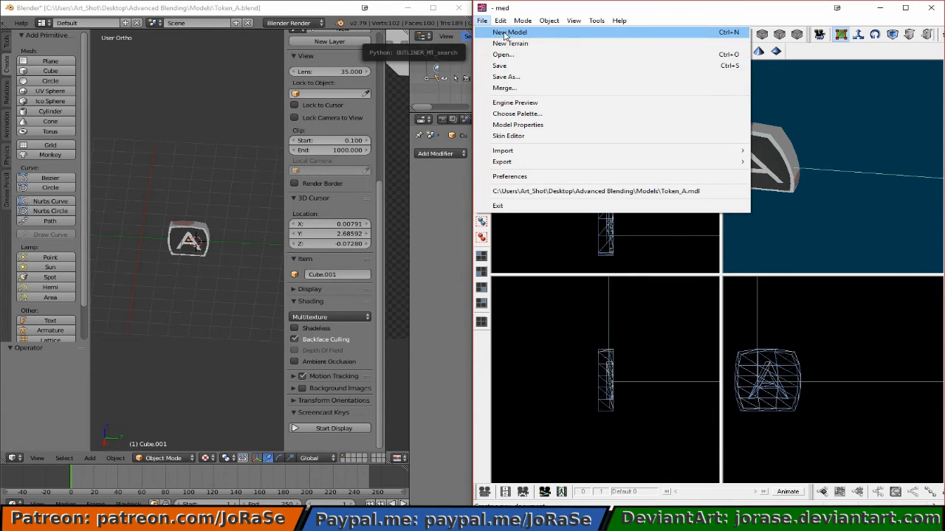
left_click(529, 76)
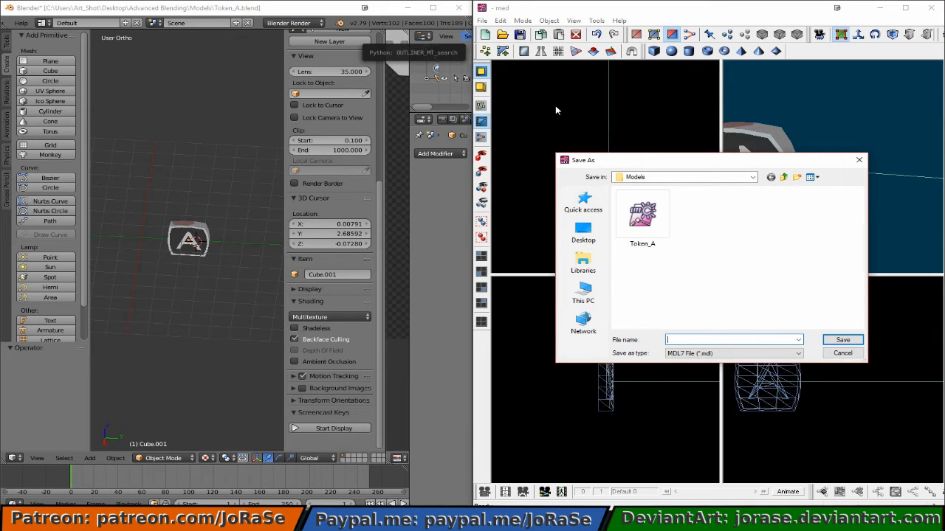
type("T")
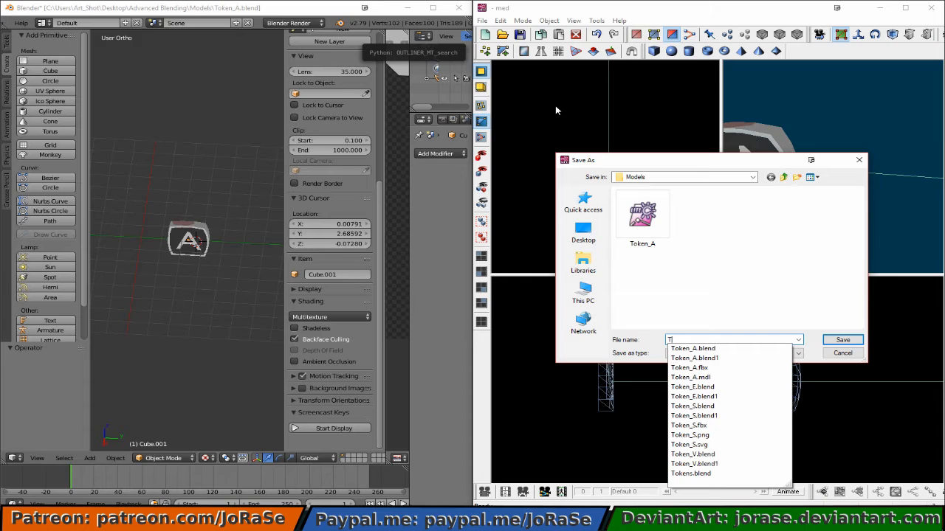
left_click(690, 409)
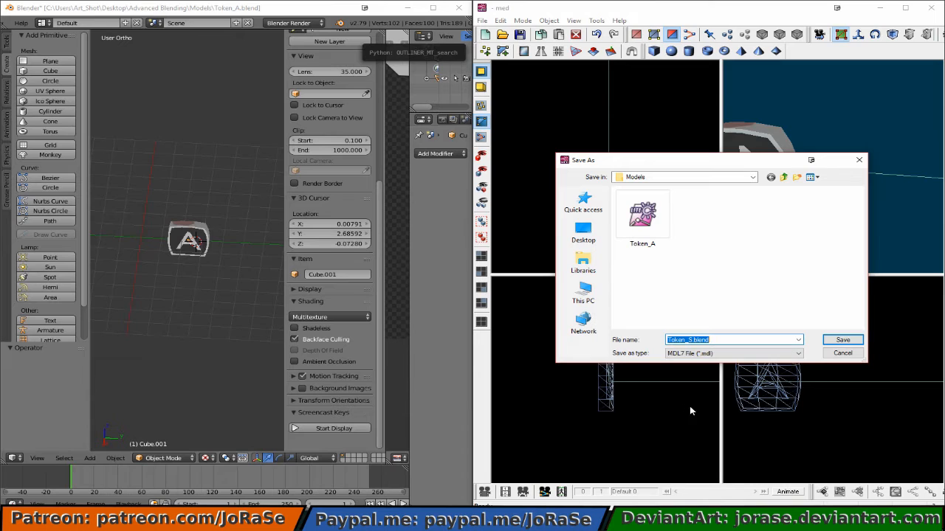
left_click(712, 339)
key("BackSpace")
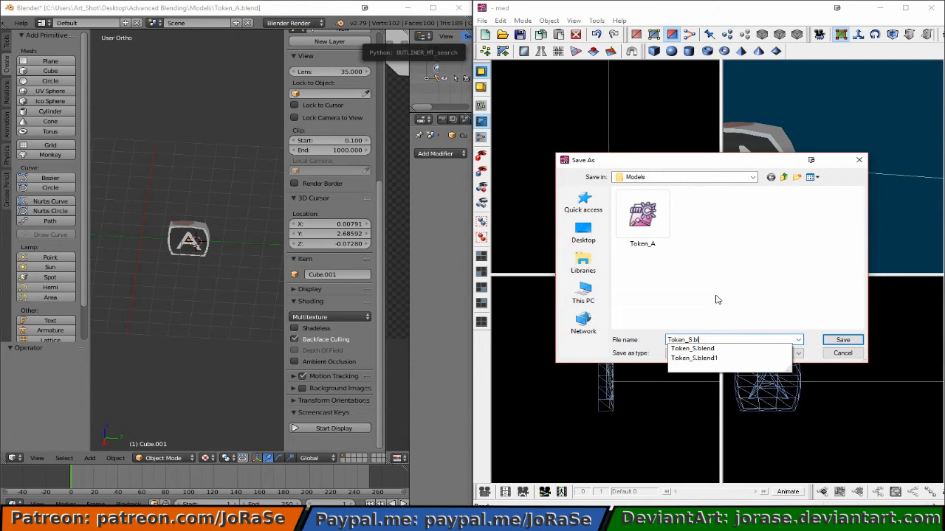
key("BackSpace")
key("BackSpace")
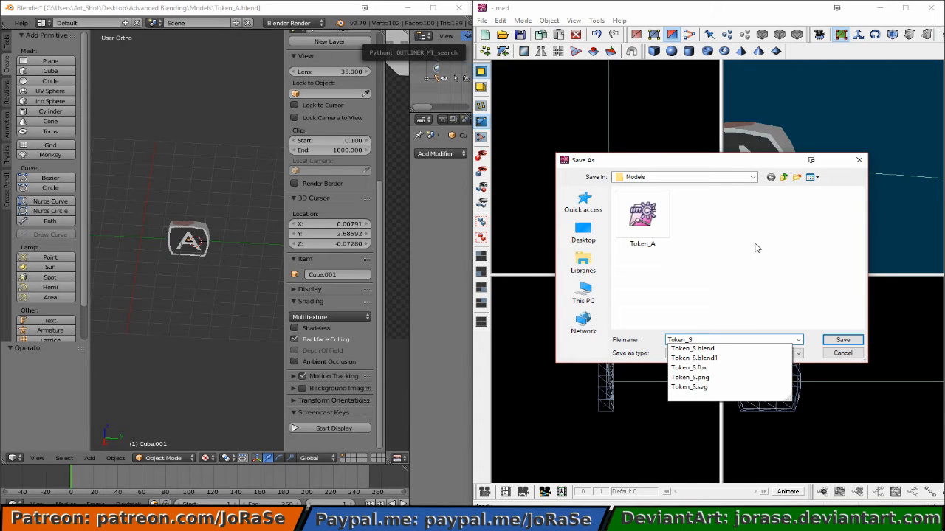
left_click(817, 344)
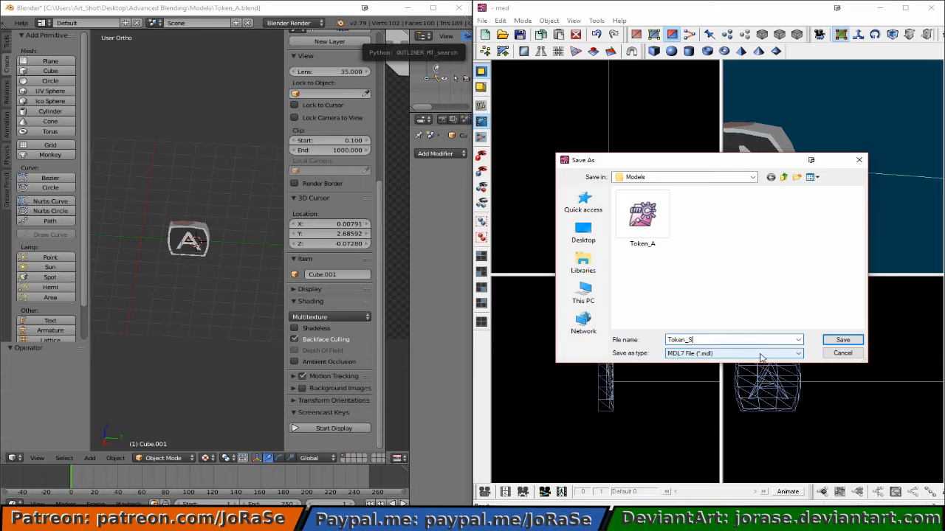
left_click(842, 340)
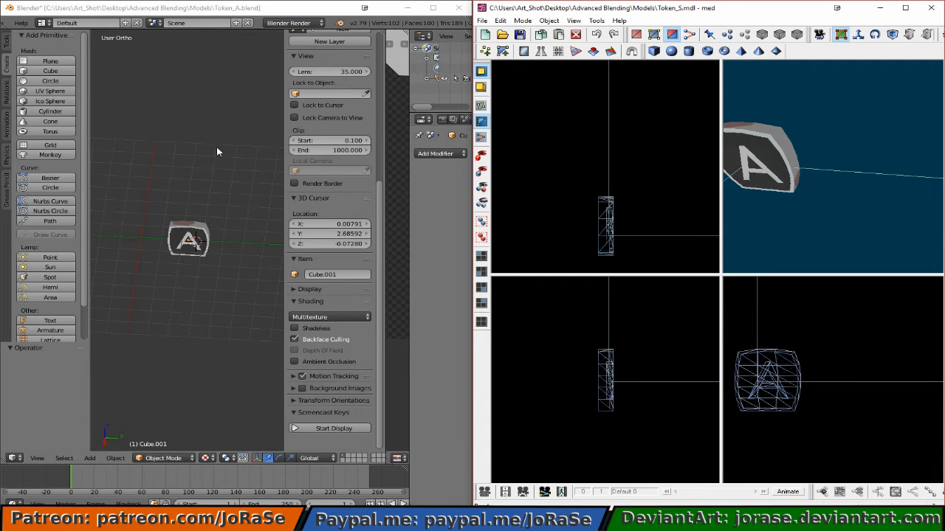
Step: Switch to Blender, open the recent file Token_V.blend, and widen its 3D view over the image editor
left_click(78, 10)
scroll(30, 28, "up", 5)
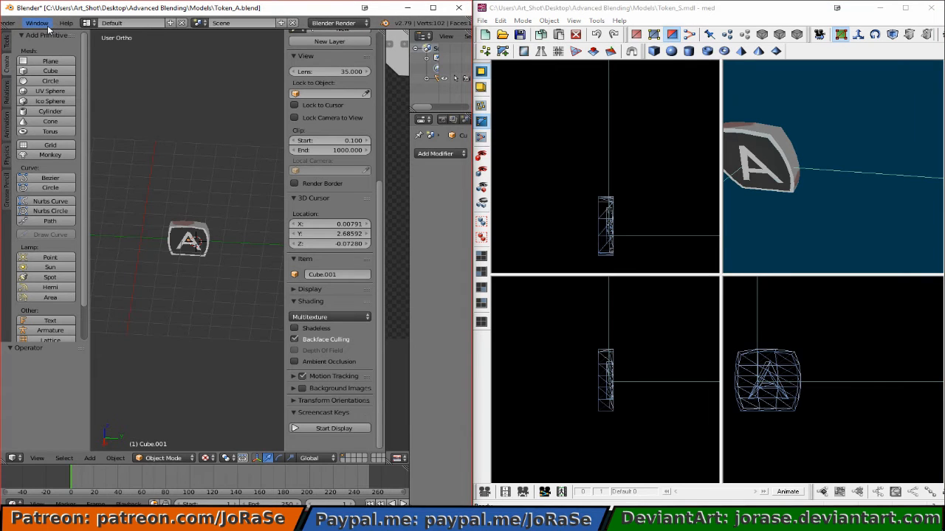
left_click(37, 25)
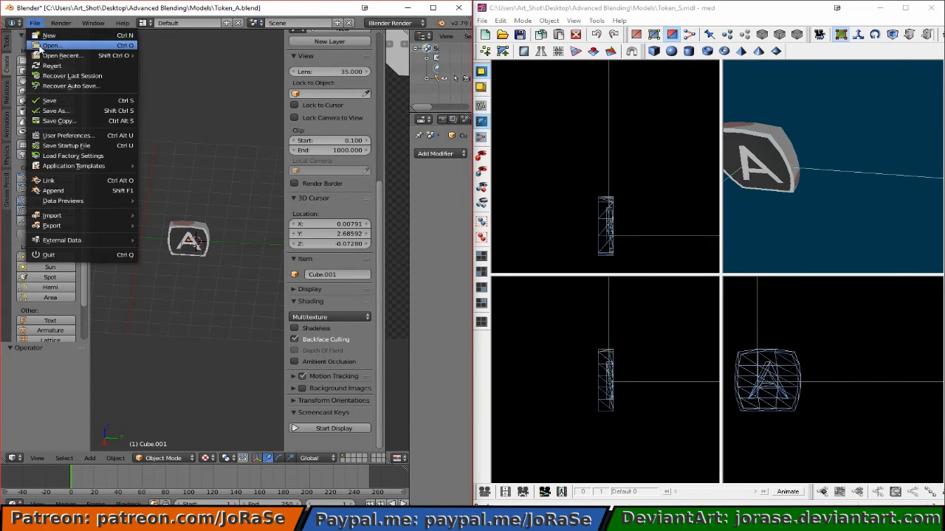
mouse_move(49, 56)
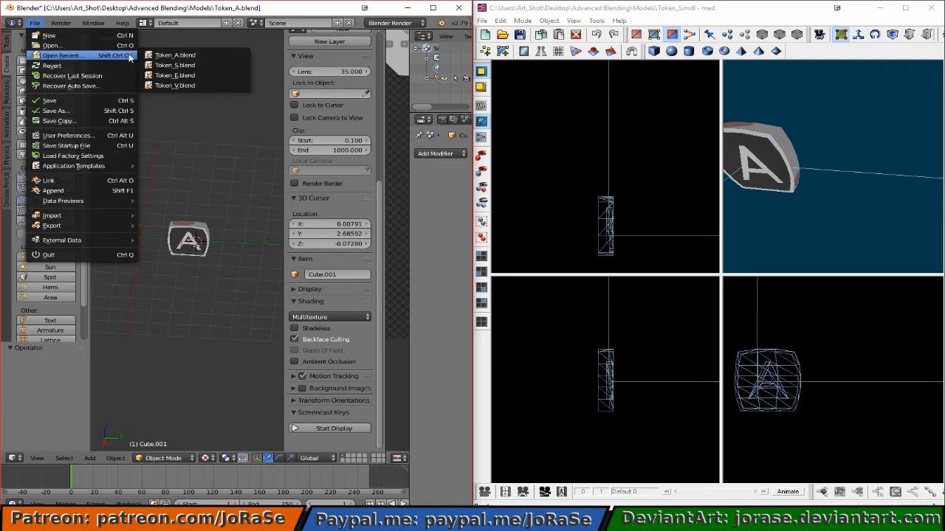
left_click(169, 87)
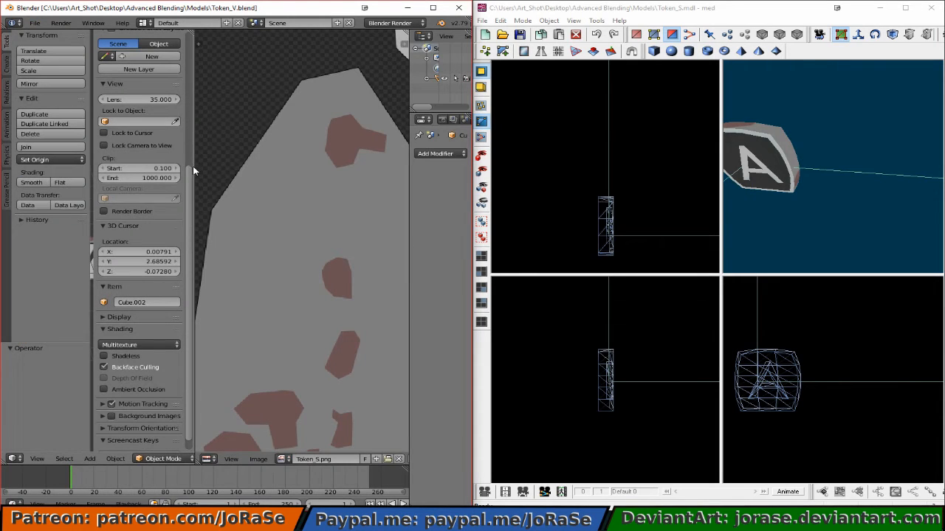
left_click_drag(194, 166, 394, 191)
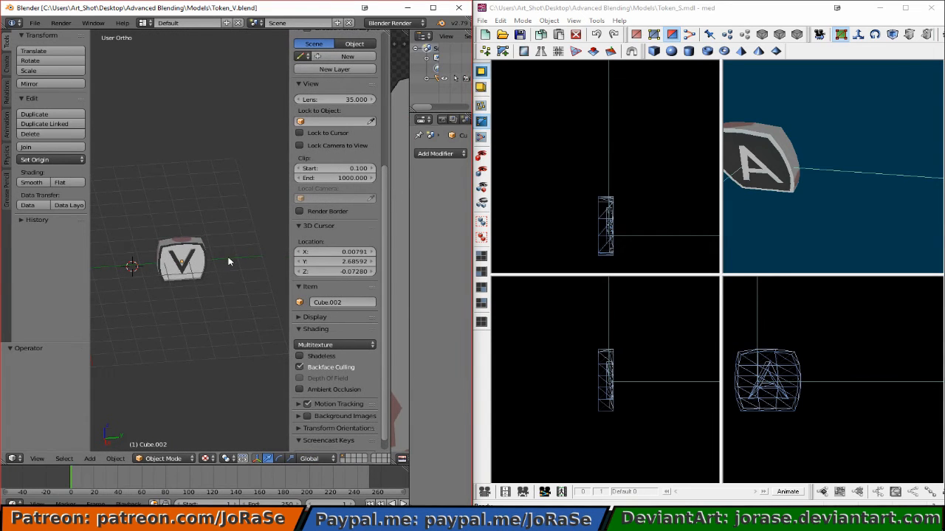
scroll(227, 258, "up", 4)
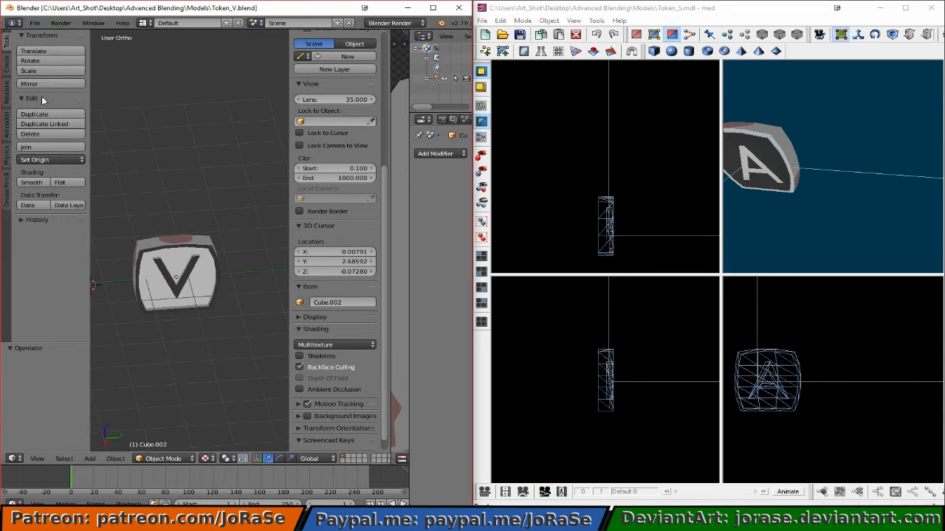
Step: Start an FBX export of the V token and set the version to FBX 6.1 ASCII
left_click(43, 25)
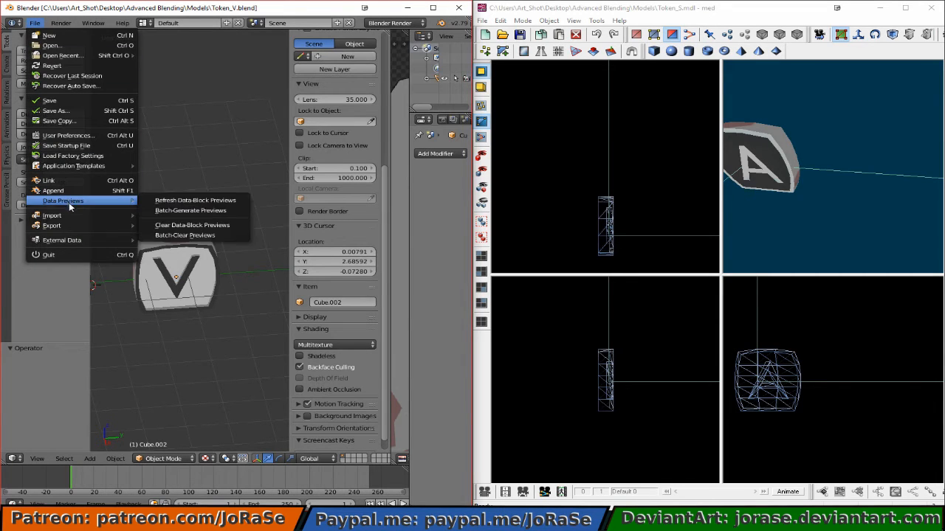
mouse_move(74, 225)
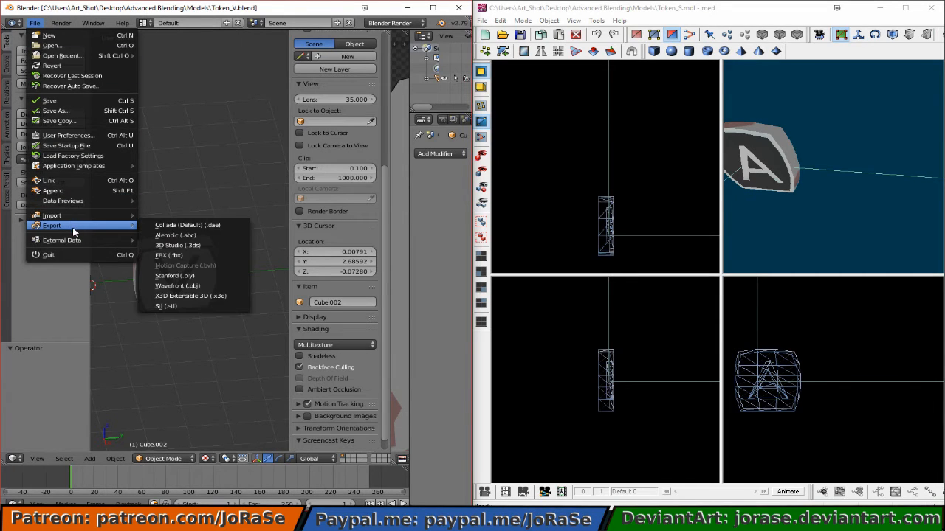
left_click(165, 256)
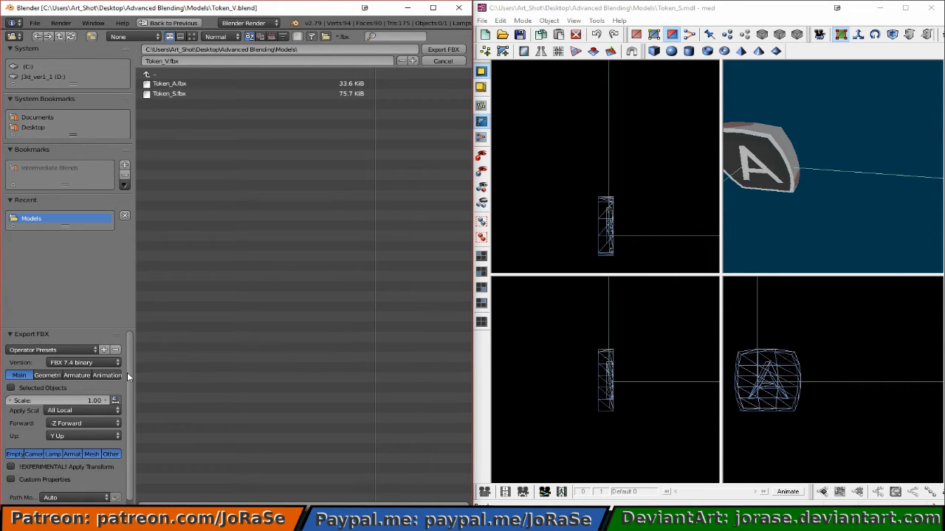
left_click(76, 363)
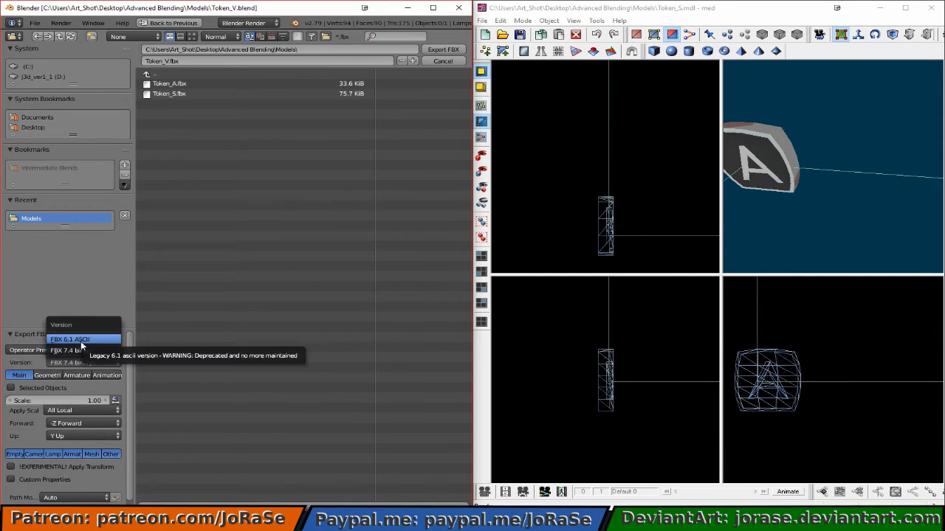
left_click(80, 341)
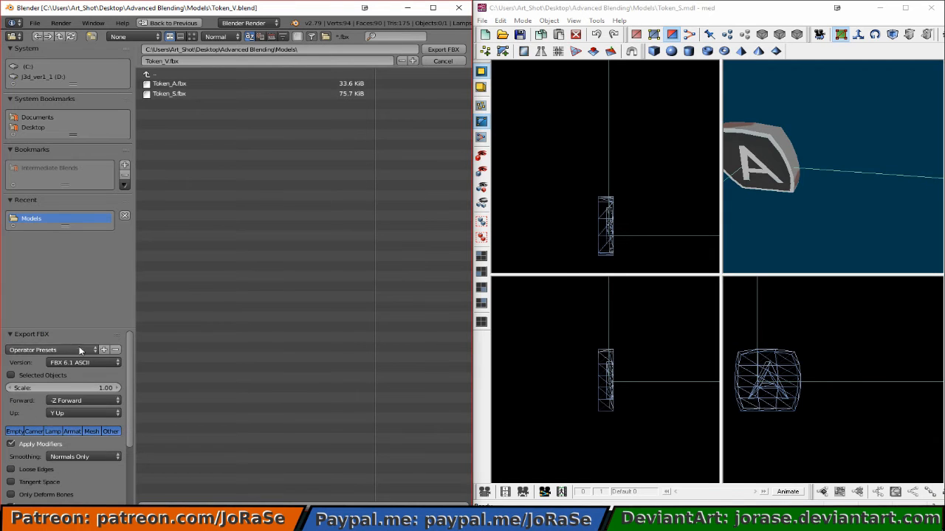
Step: Exclude empties, cameras and lamps, turn off Default Take, and export the token as Token_V.fbx in the Models folder
left_click(15, 432, "shift")
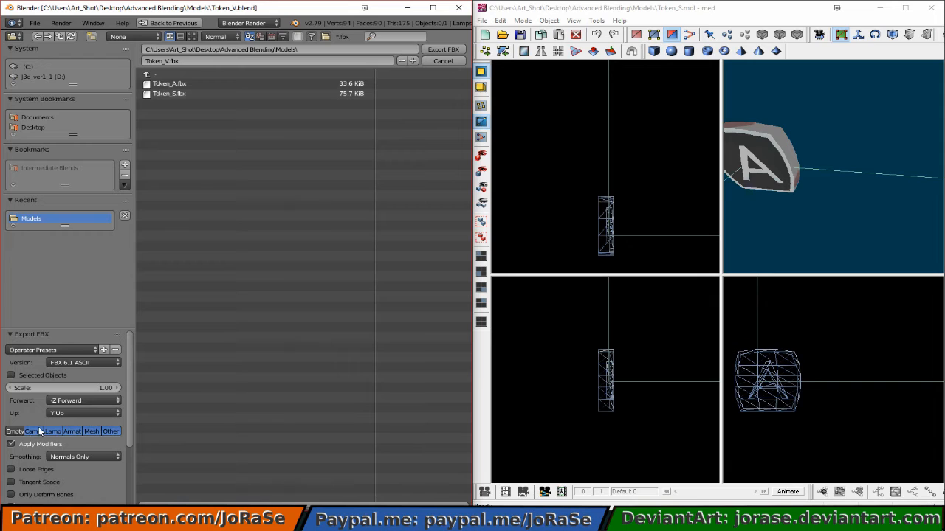
left_click(38, 433, "shift")
scroll(111, 458, "down", 1)
scroll(99, 464, "down", 3)
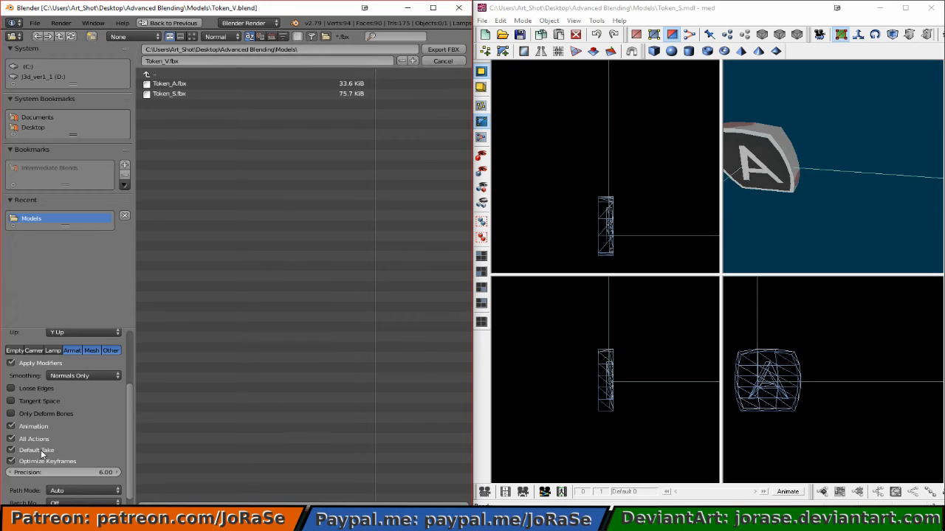
left_click(41, 451)
left_click(166, 65)
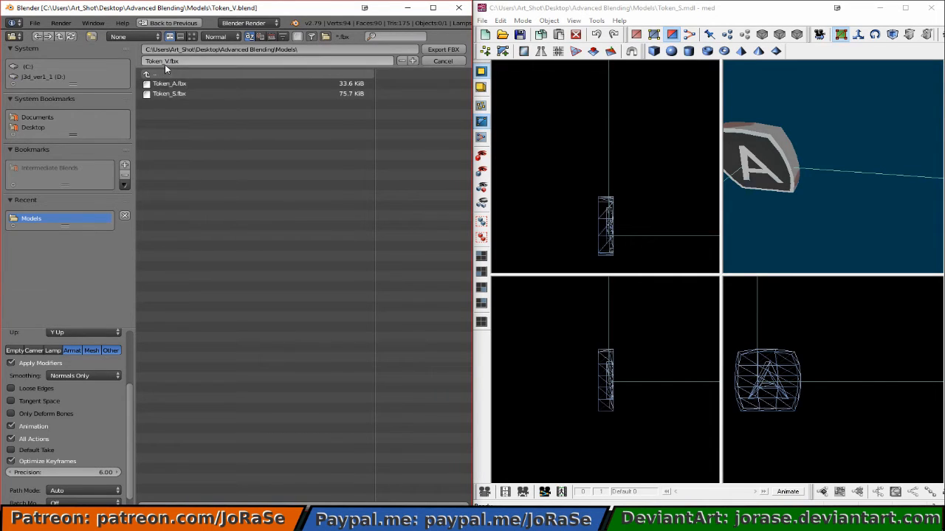
left_click(443, 49)
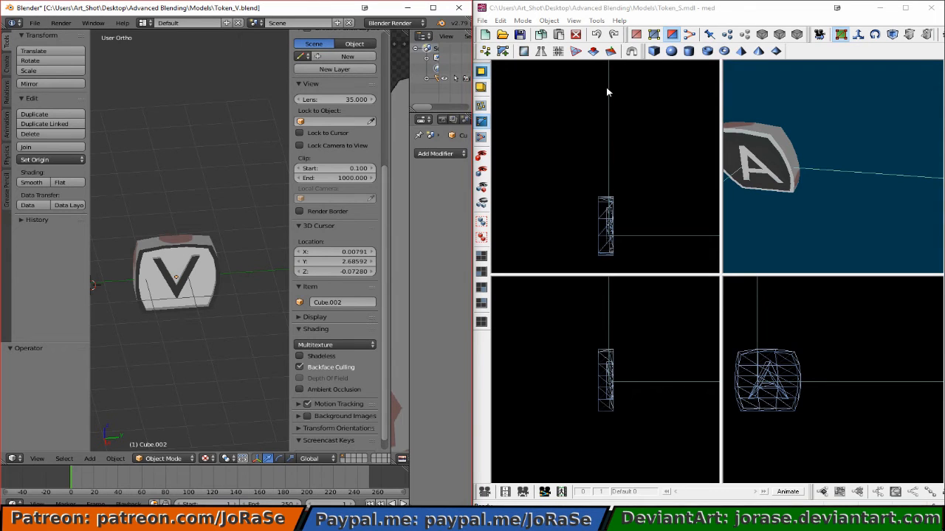
Step: Switch to MED, create a new model, and load Token_V from the Models folder as a model from FBX (2010)
left_click(531, 17)
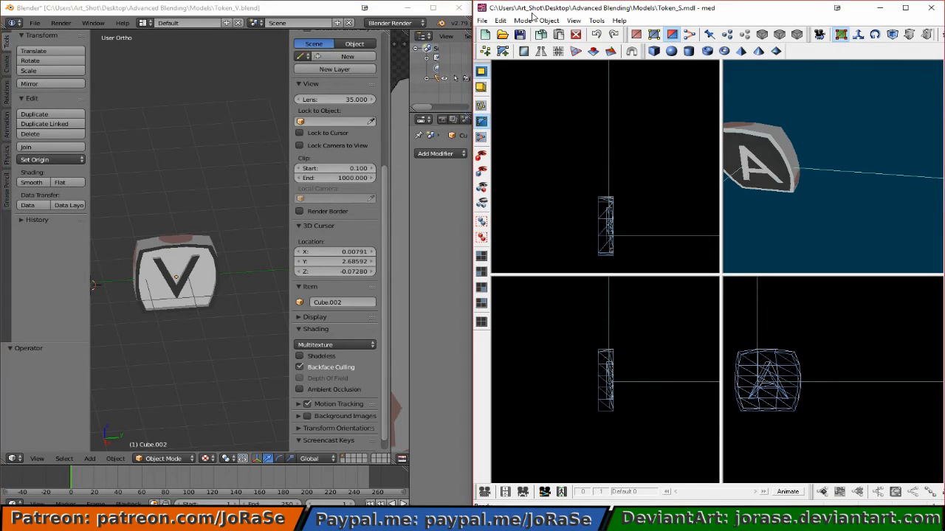
left_click(483, 34)
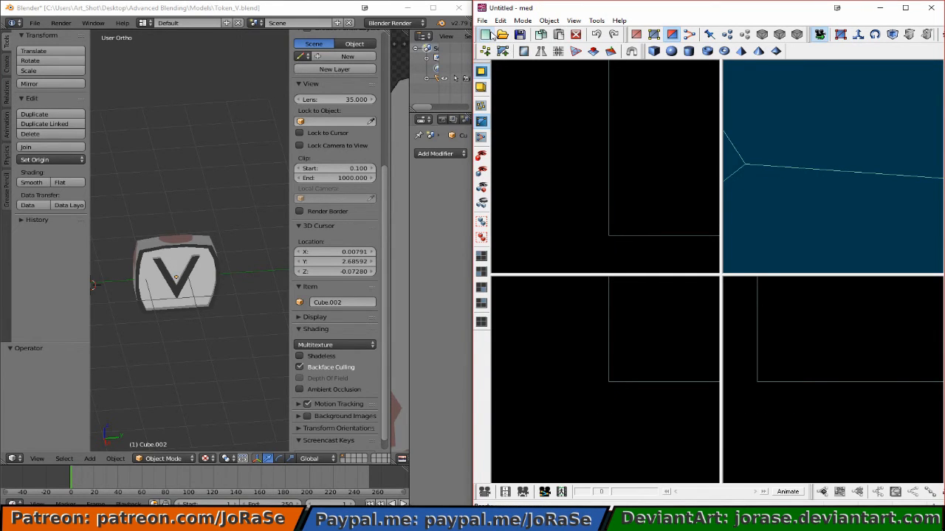
left_click(483, 22)
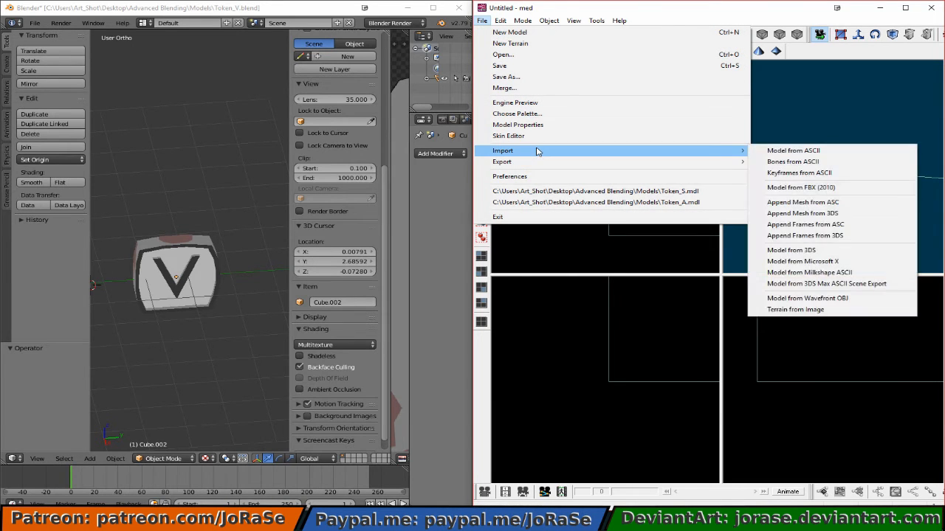
mouse_move(683, 154)
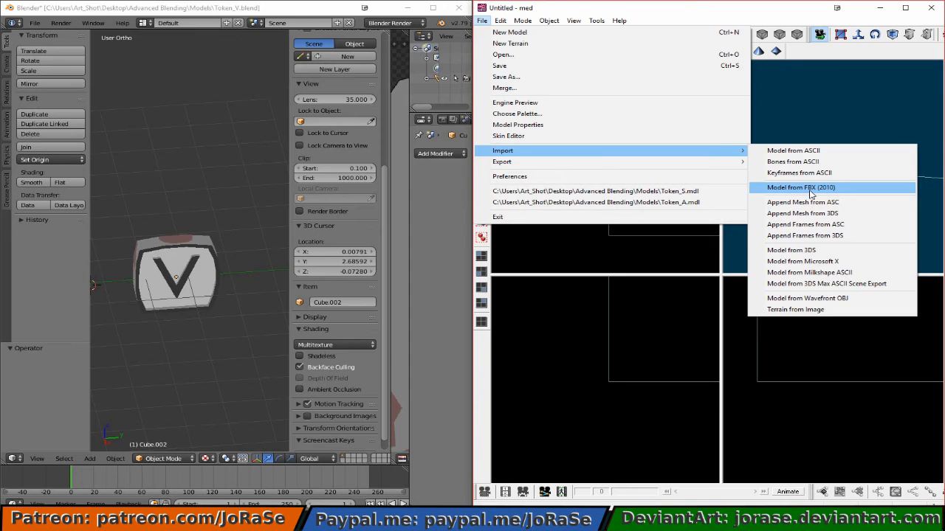
left_click(811, 194)
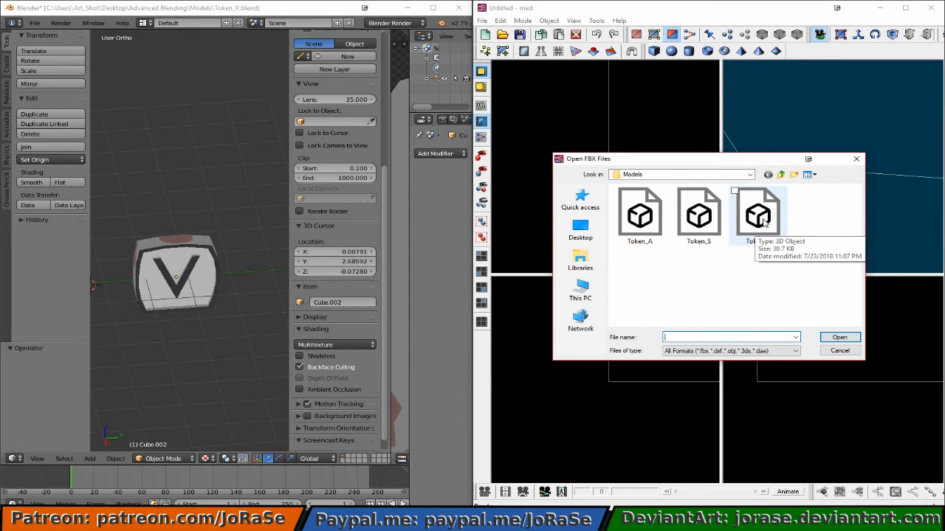
left_click(764, 223)
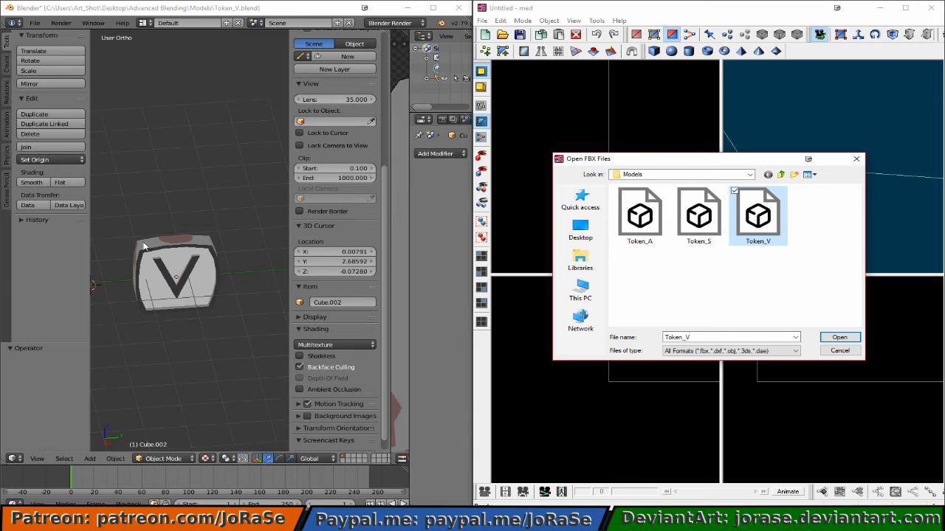
left_click(827, 339)
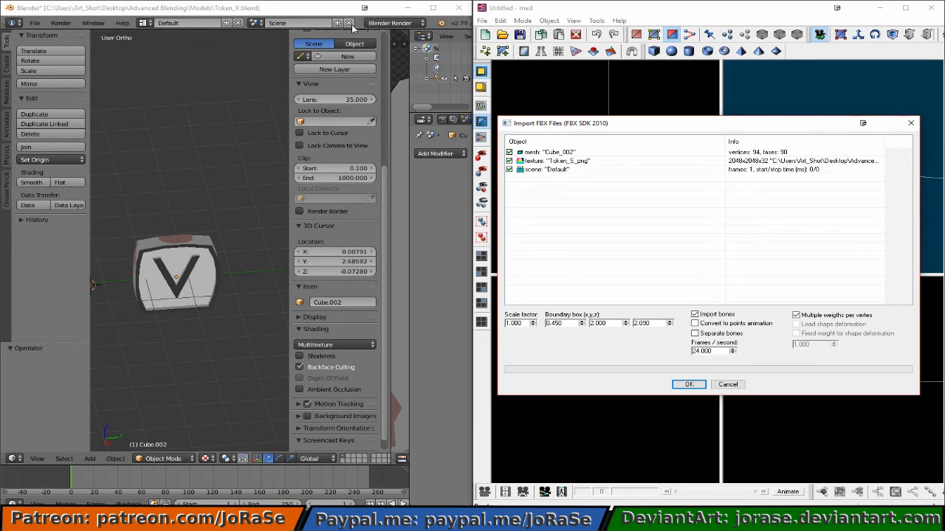
Step: Check the V token's vertex and face counts against Blender's scene statistics, and run its FBX import
scroll(354, 27, "down", 5)
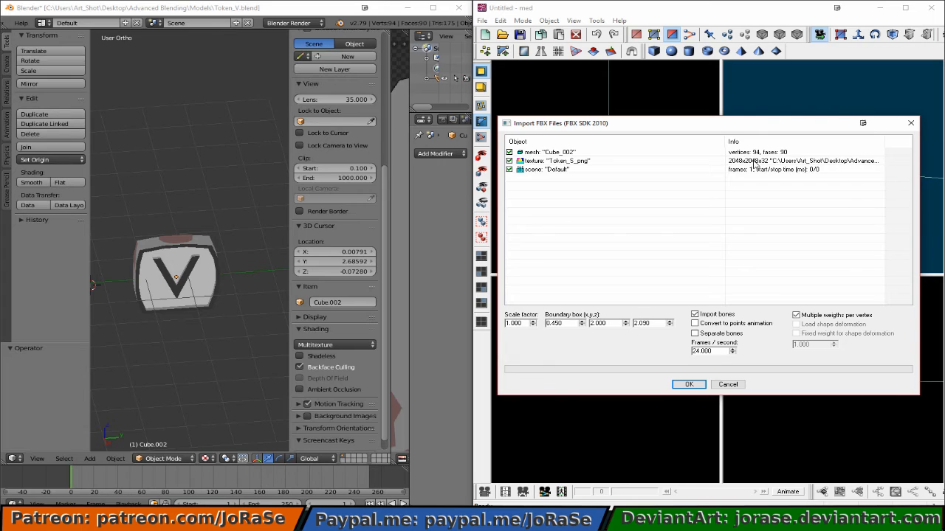
left_click(676, 387)
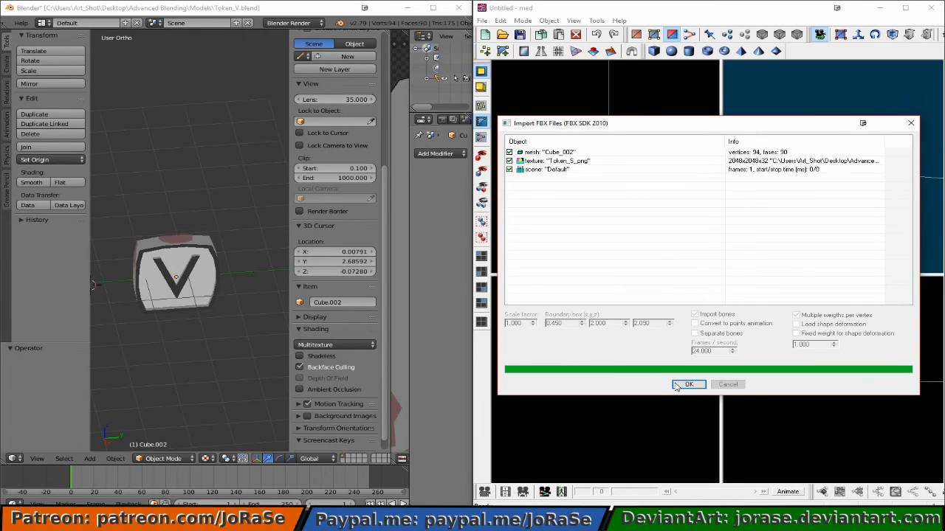
left_click(686, 385)
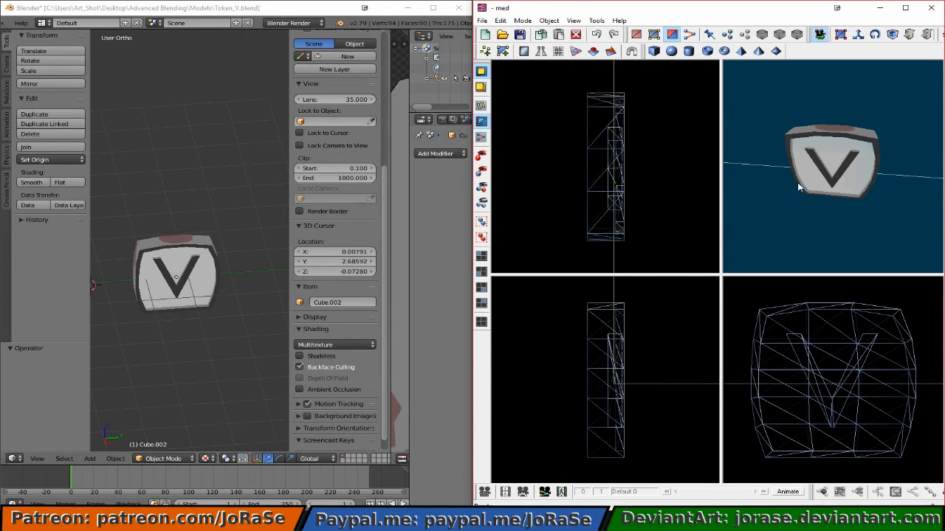
scroll(773, 225, "up", 2)
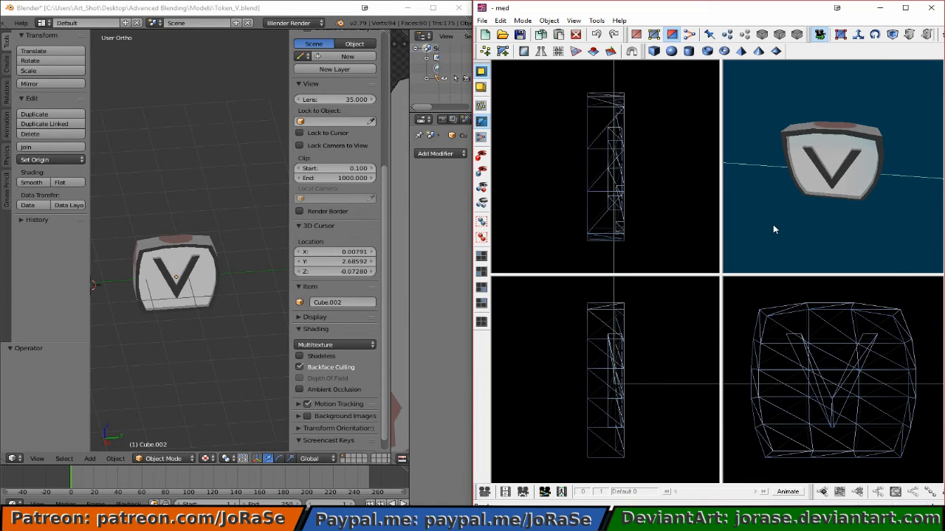
mouse_move(772, 224)
left_mouse_down()
mouse_move(836, 227)
mouse_move(801, 231)
left_mouse_up()
scroll(797, 233, "down", 5)
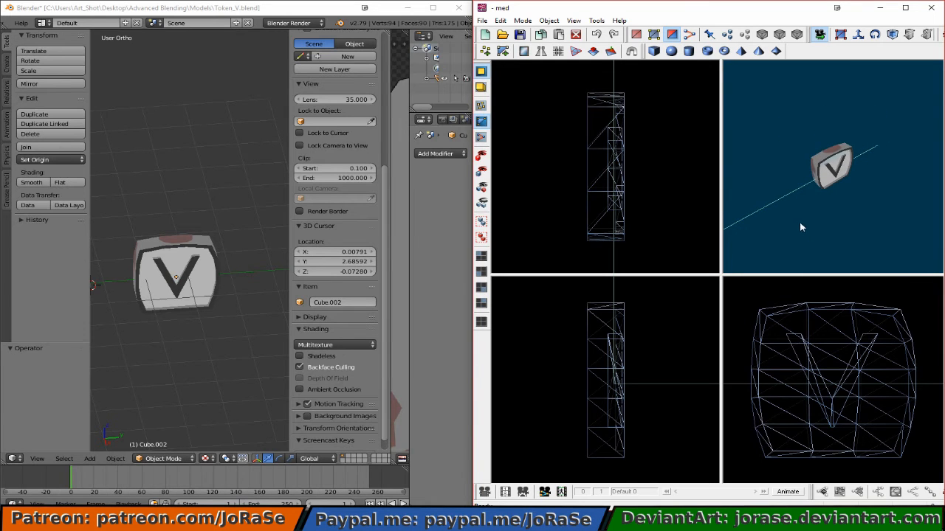
Step: Select the whole V token and move it along the Y axis onto the model origin
scroll(670, 225, "down", 4)
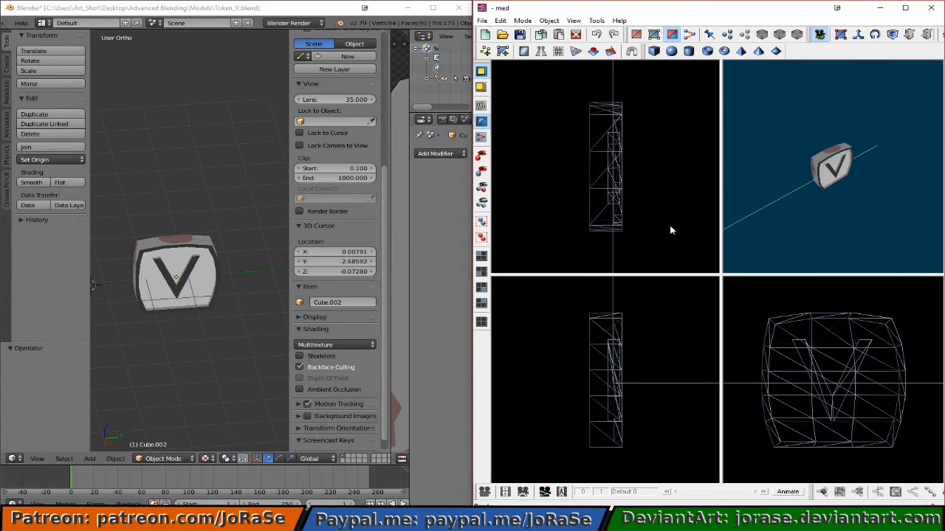
scroll(671, 230, "down", 4)
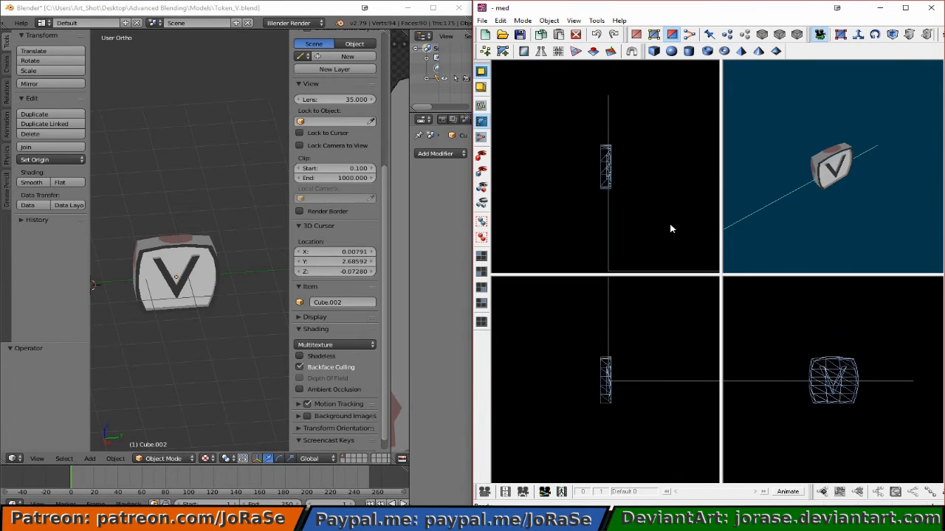
scroll(670, 230, "down", 2)
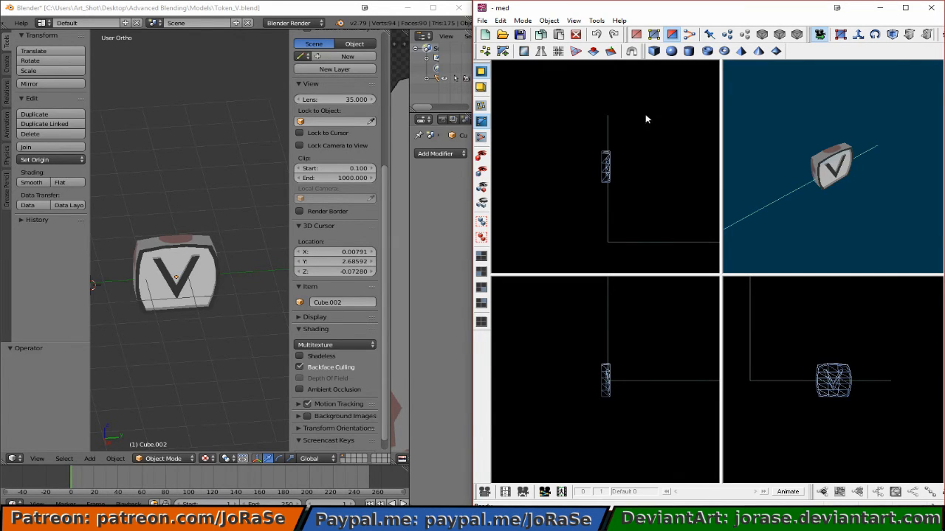
left_click(841, 33)
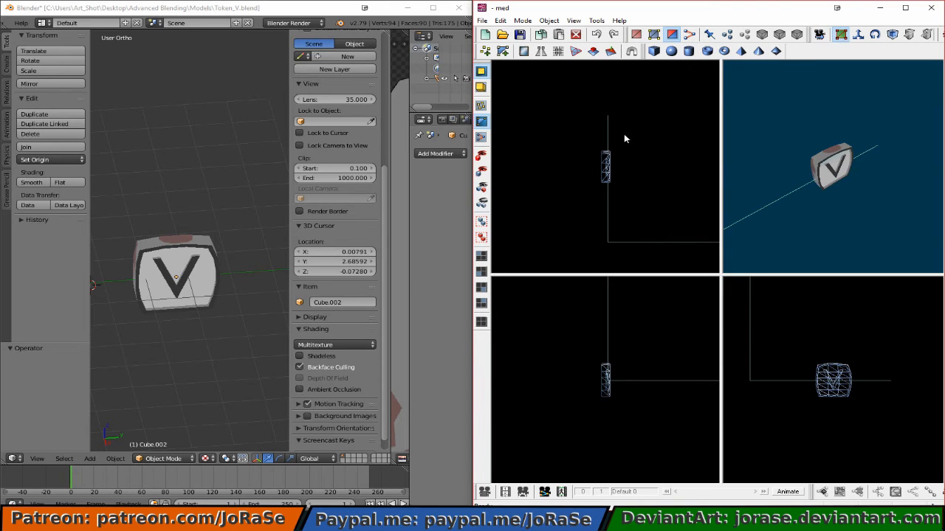
left_click_drag(590, 133, 632, 206)
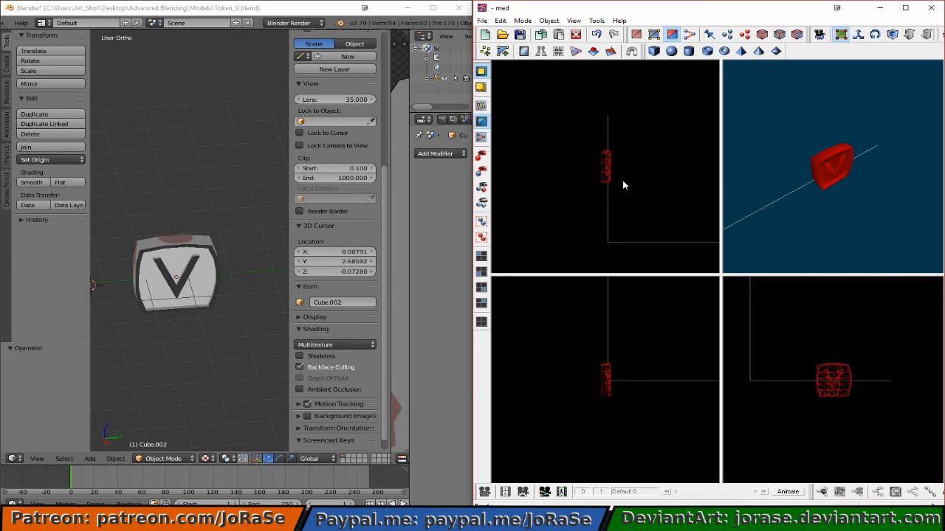
left_click(858, 35)
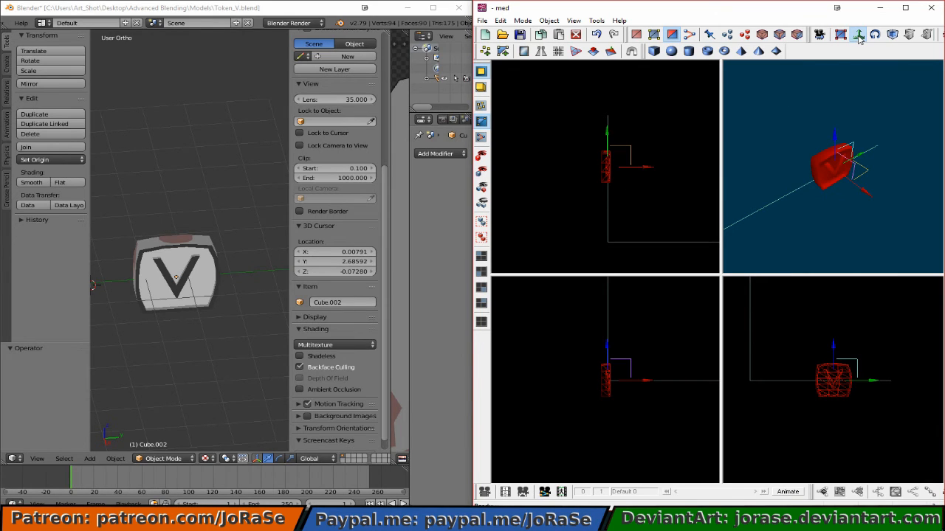
left_click(607, 137)
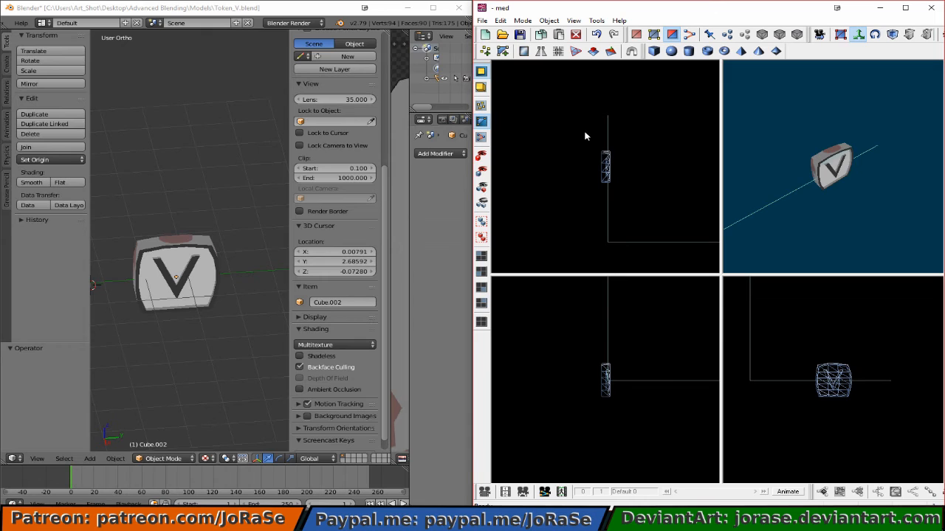
left_click_drag(587, 132, 617, 181)
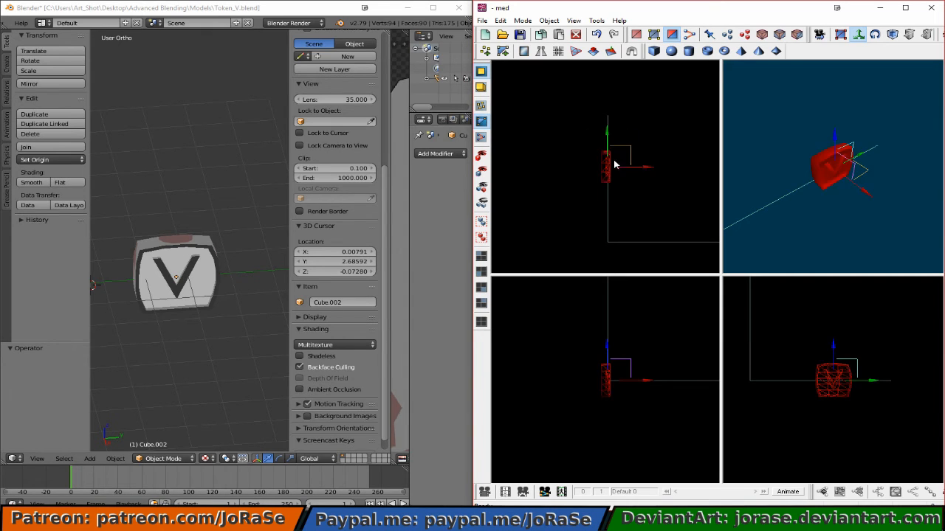
left_click(609, 137)
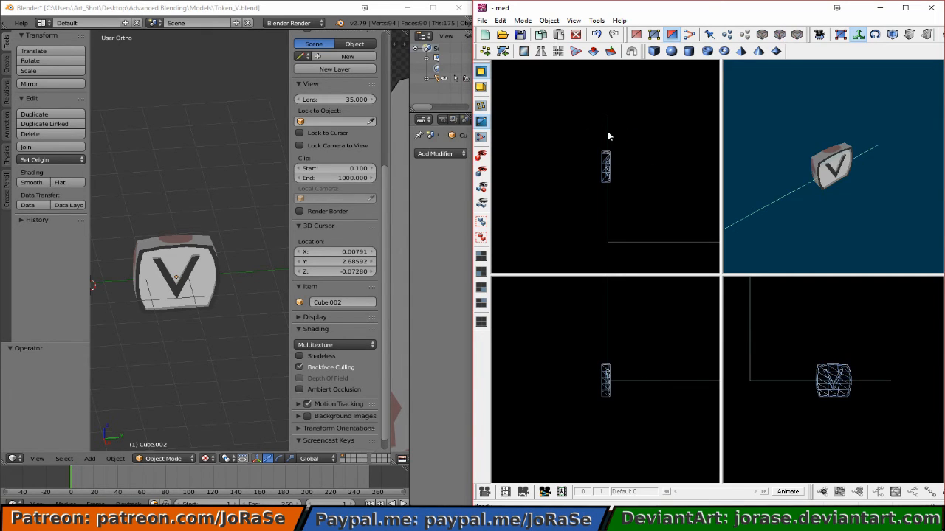
left_click_drag(598, 140, 638, 168)
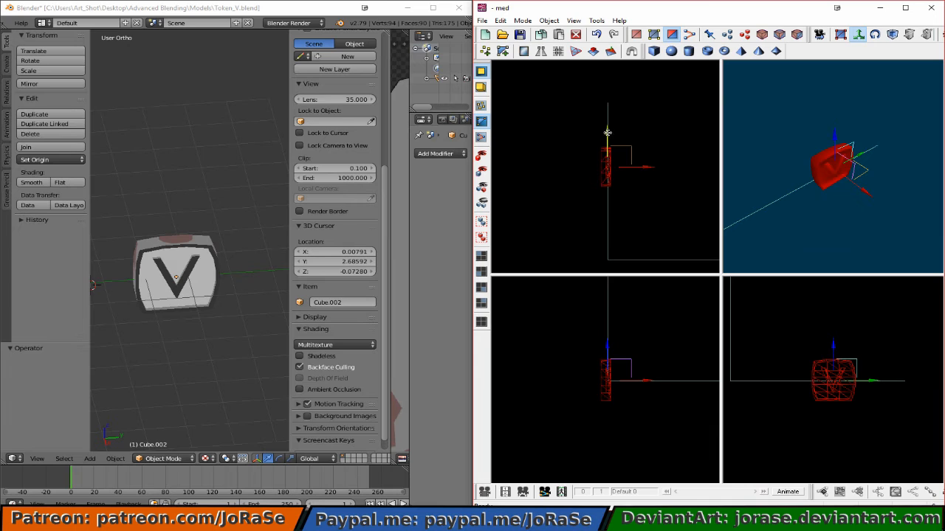
left_click(609, 137)
left_click_drag(588, 134, 622, 196)
left_click_drag(607, 151, 612, 243)
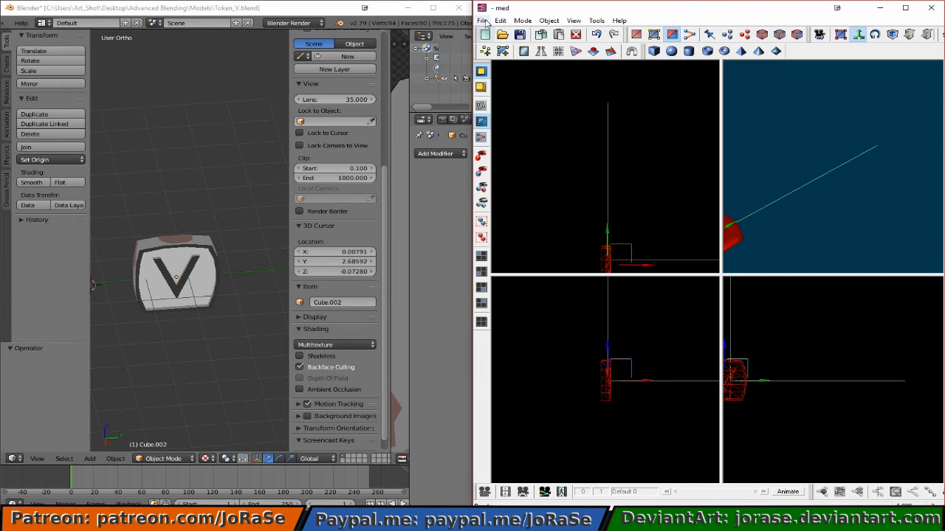
Step: Save the V token in the Models folder as an MDL7 file named Token_V
left_click(482, 21)
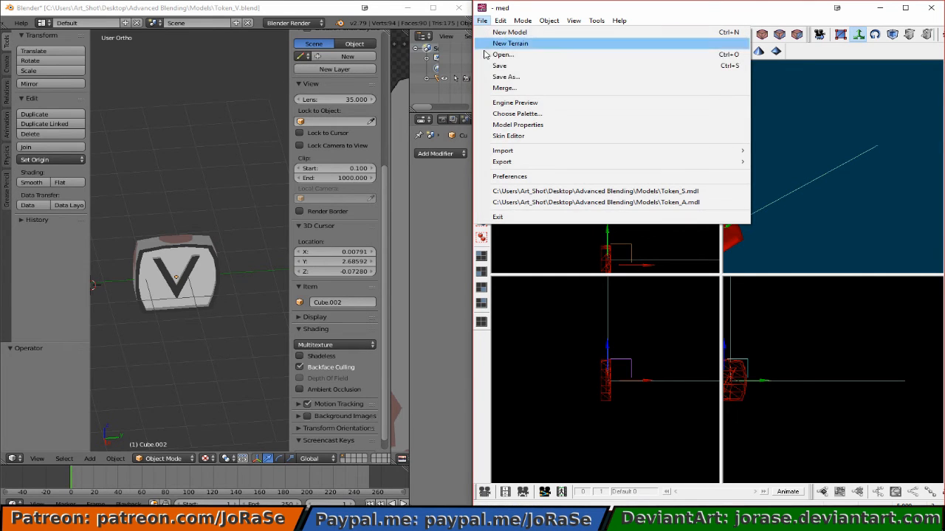
left_click(522, 76)
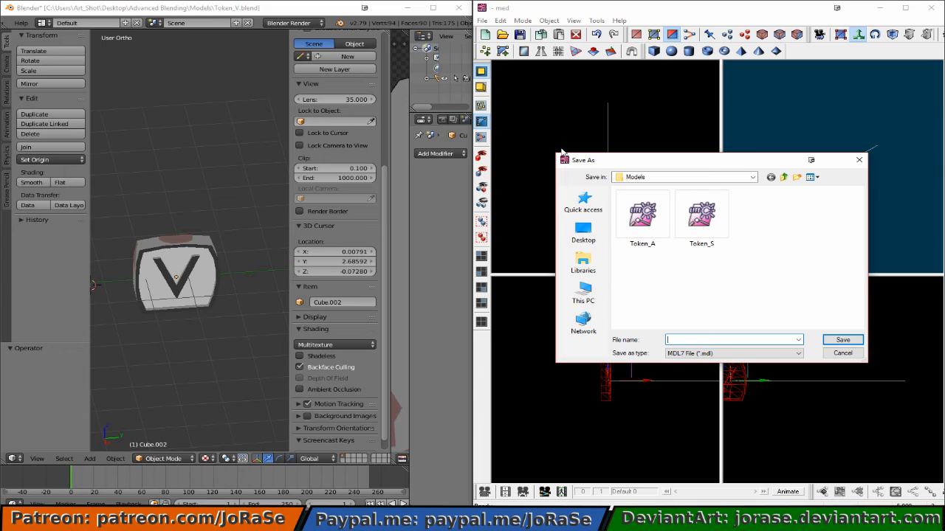
type("T")
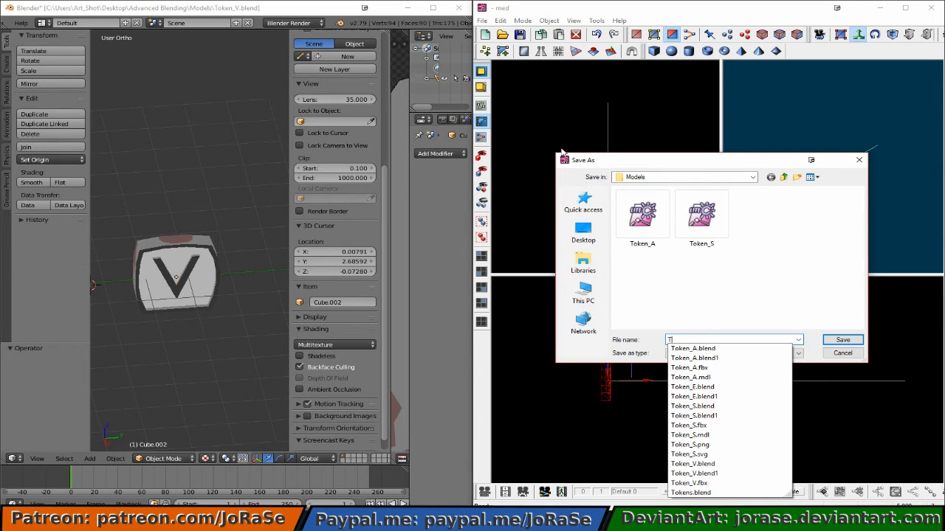
left_click(733, 464)
left_click(718, 340)
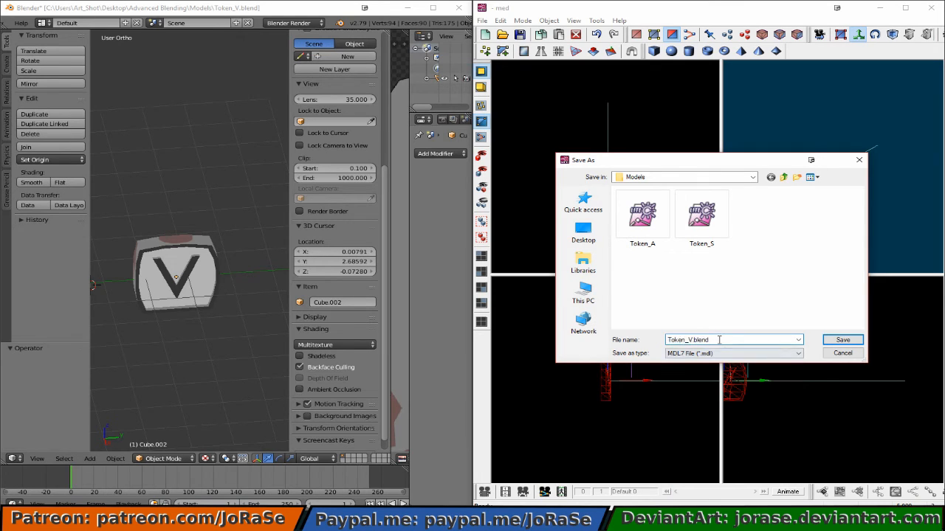
key("BackSpace")
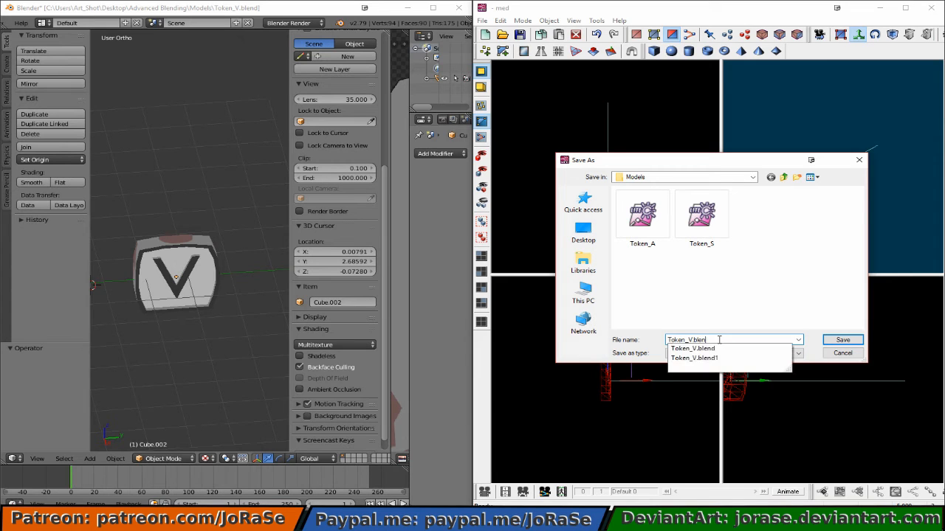
key("BackSpace")
key("BackSpace")
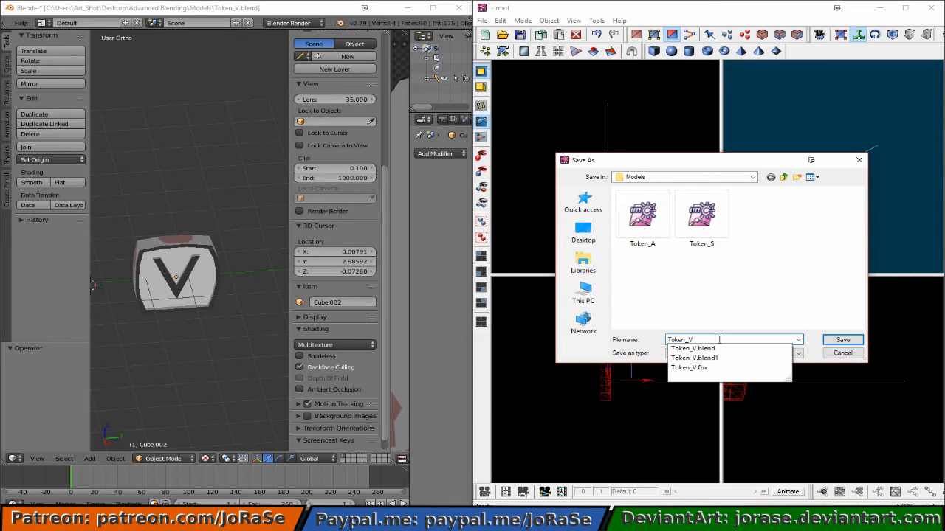
left_click(818, 341)
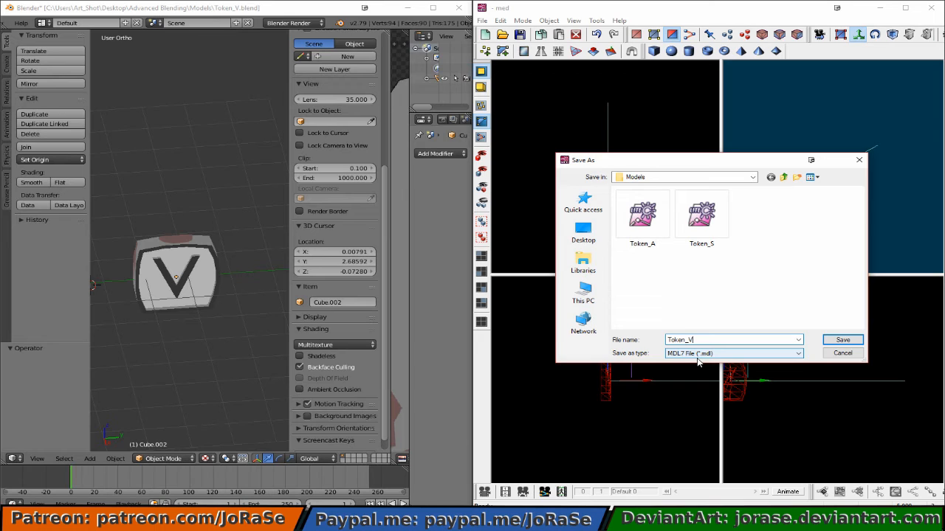
left_click(842, 340)
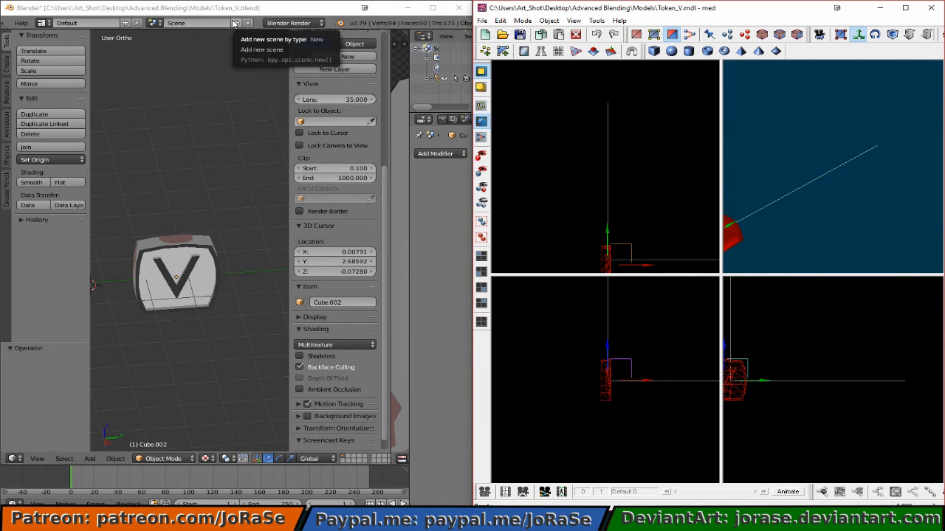
Step: Switch to Blender, open the recent file Token_E.blend, and put the E token in Object Mode
scroll(139, 26, "left", 2)
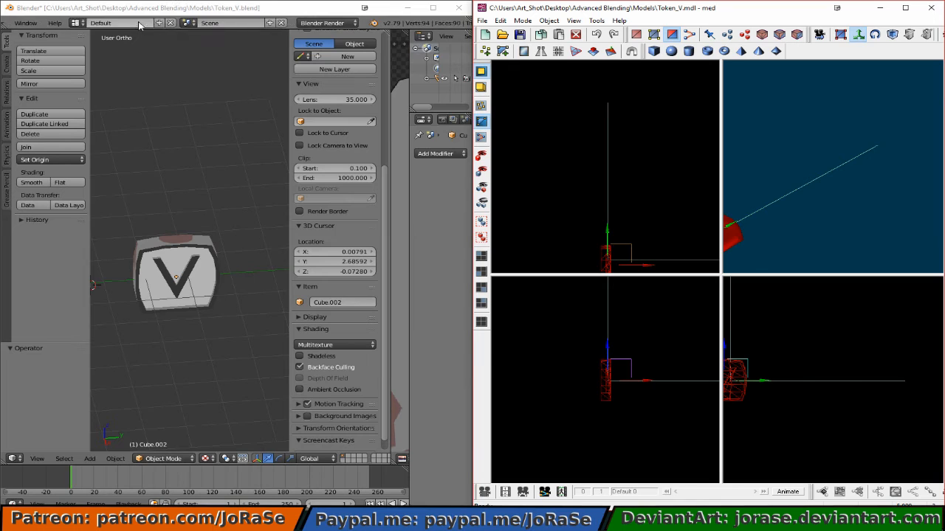
scroll(140, 33, "up", 3)
scroll(144, 26, "left", 4)
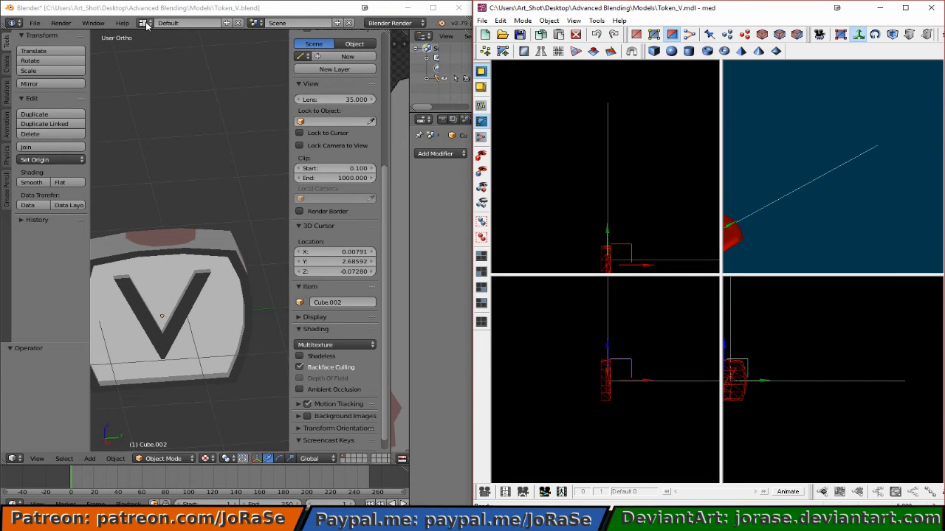
left_click(34, 23)
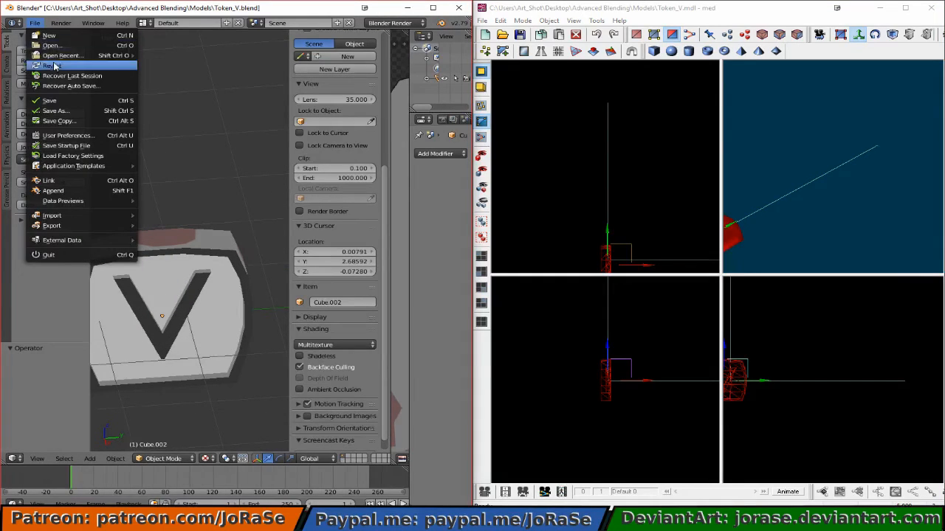
mouse_move(62, 56)
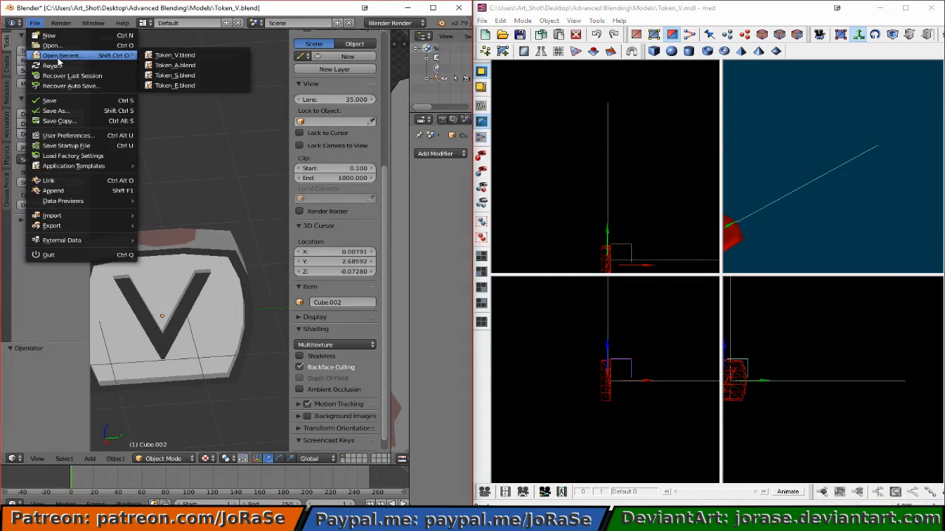
left_click(175, 86)
left_click_drag(183, 141, 373, 145)
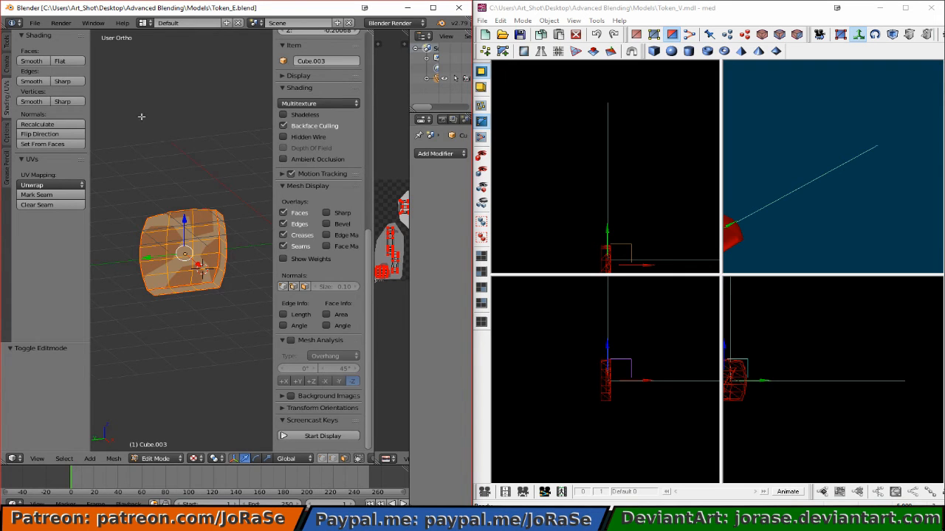
key("Tab")
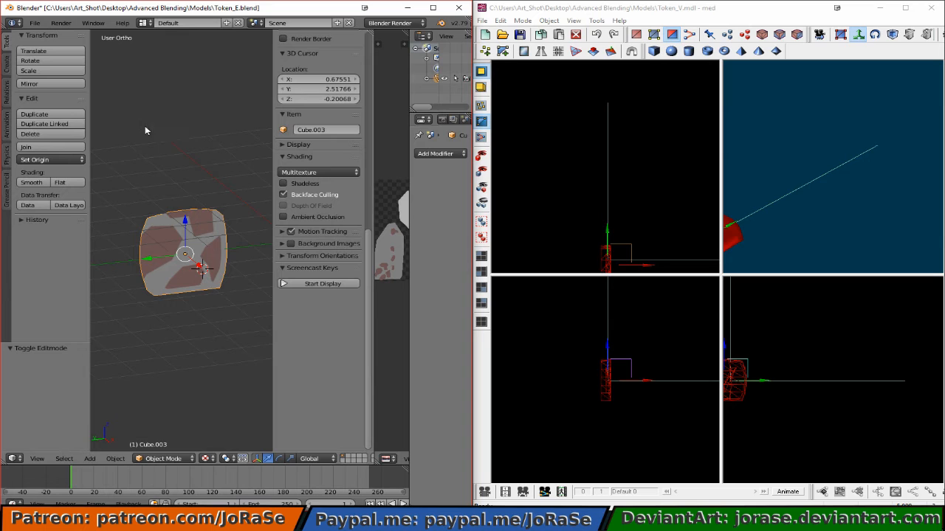
middle_click_drag(150, 181, 229, 201)
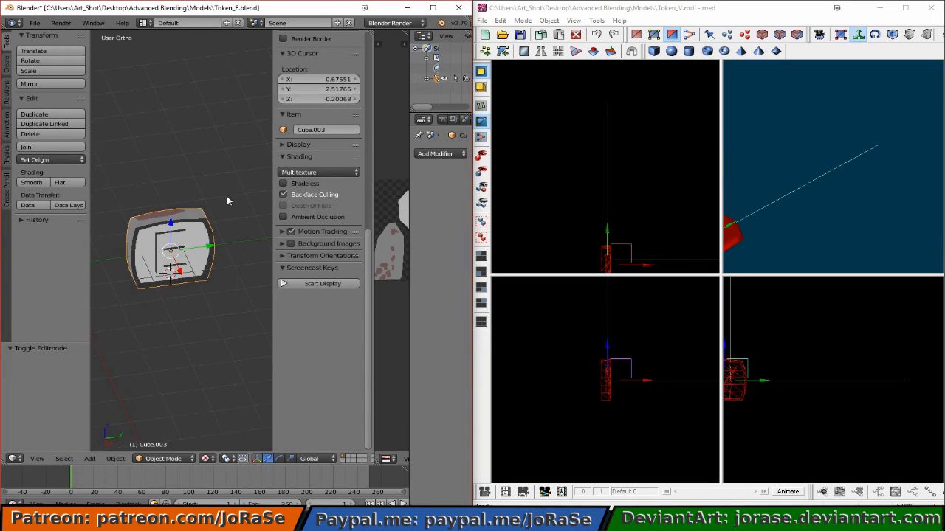
Step: Start an FBX export of the E token and set the version to FBX 6.1 ASCII
left_click(37, 23)
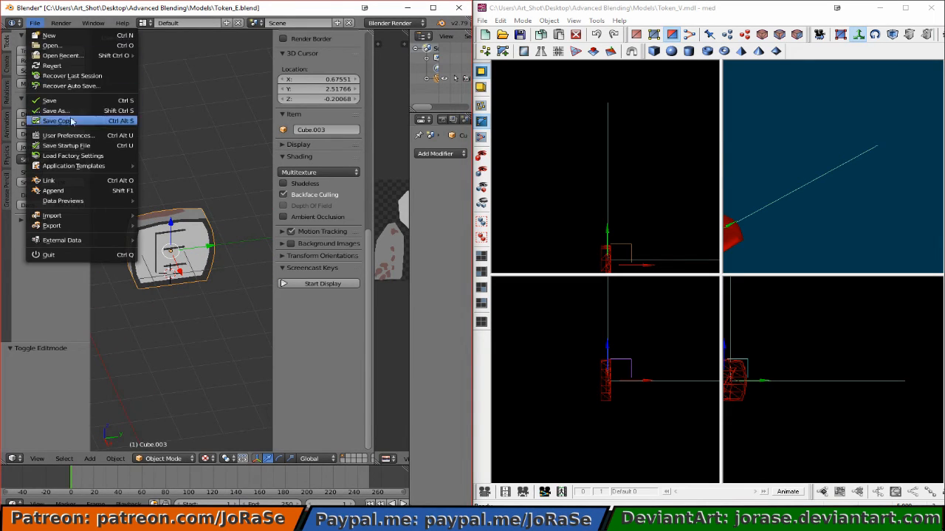
mouse_move(81, 226)
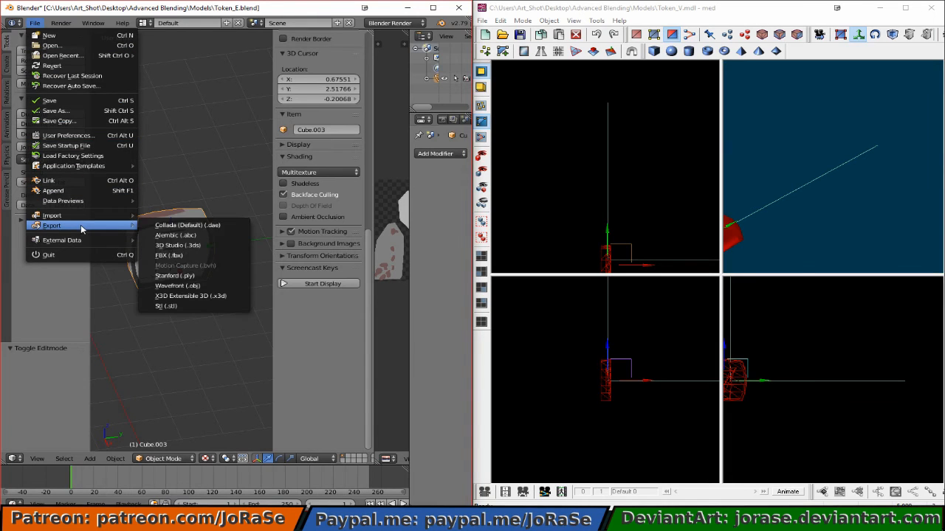
left_click(176, 256)
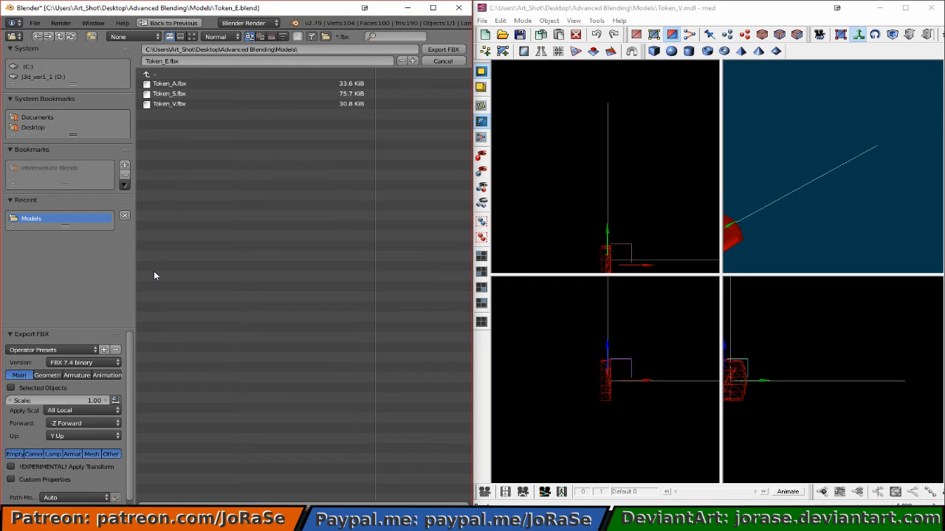
left_click(98, 363)
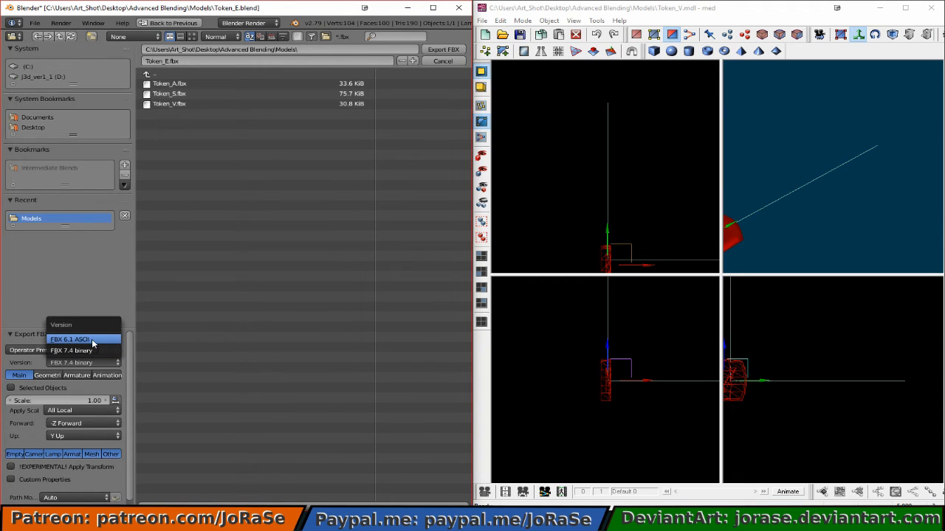
left_click(91, 339)
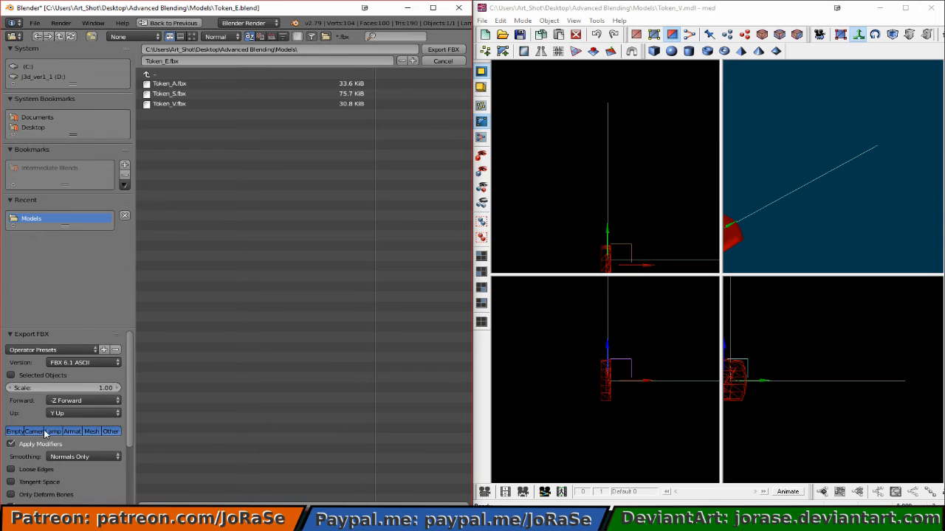
Step: Exclude empties, cameras and lamps, turn off Default Take, and export the token as Token_E.fbx in the Models folder
left_click(16, 432)
left_click(34, 432)
scroll(98, 443, "down", 3)
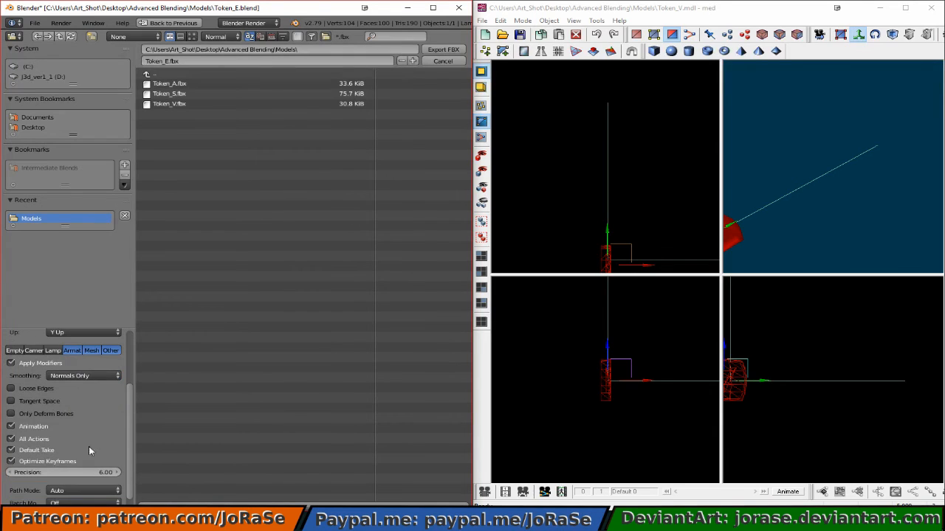
left_click(36, 450)
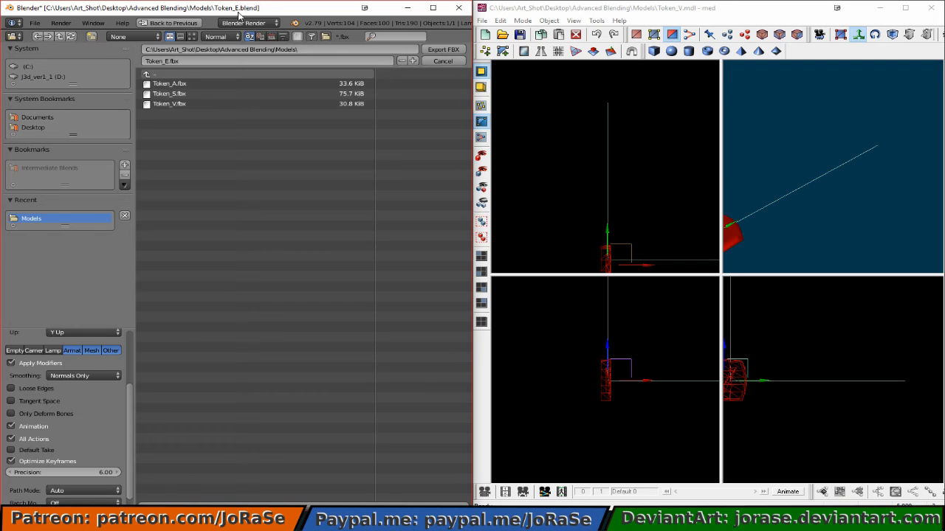
left_click(428, 50)
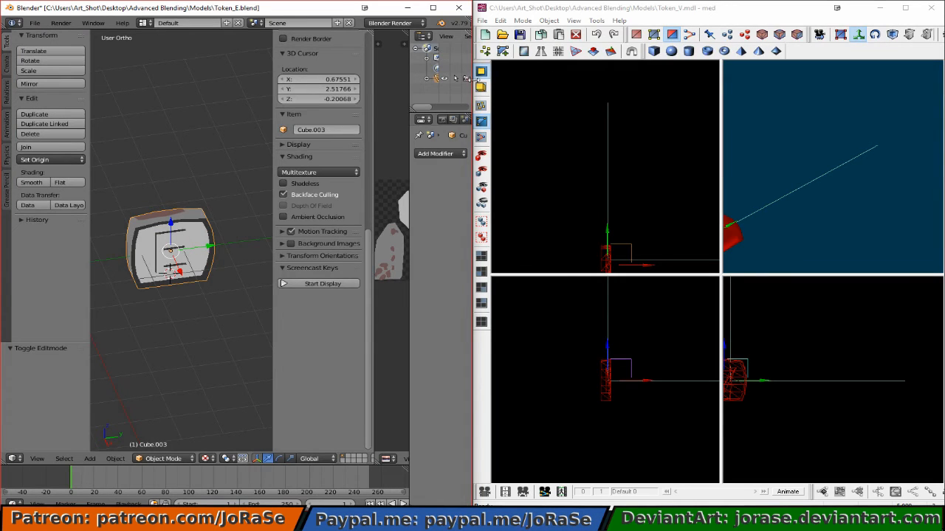
Step: Start a new empty model in MED and choose Token_E from the Models folder for an FBX (2010) import
left_click(485, 35)
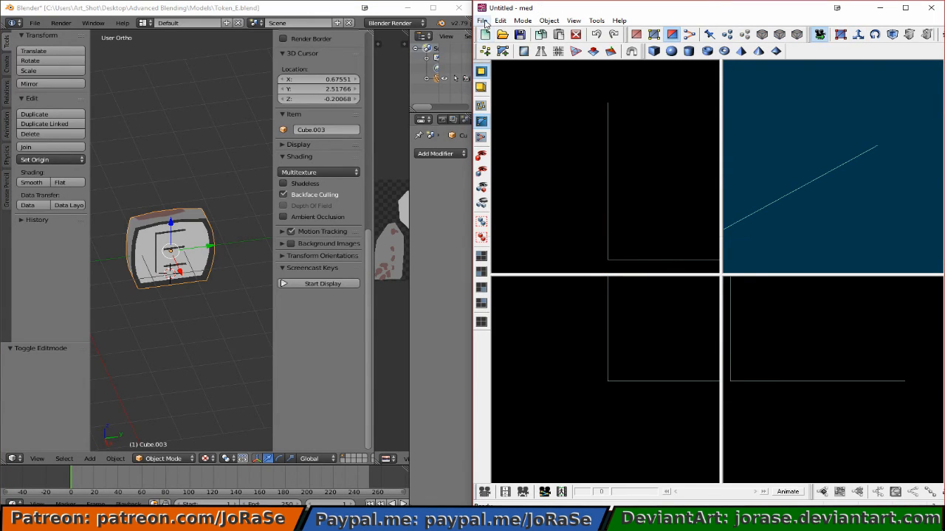
left_click(482, 20)
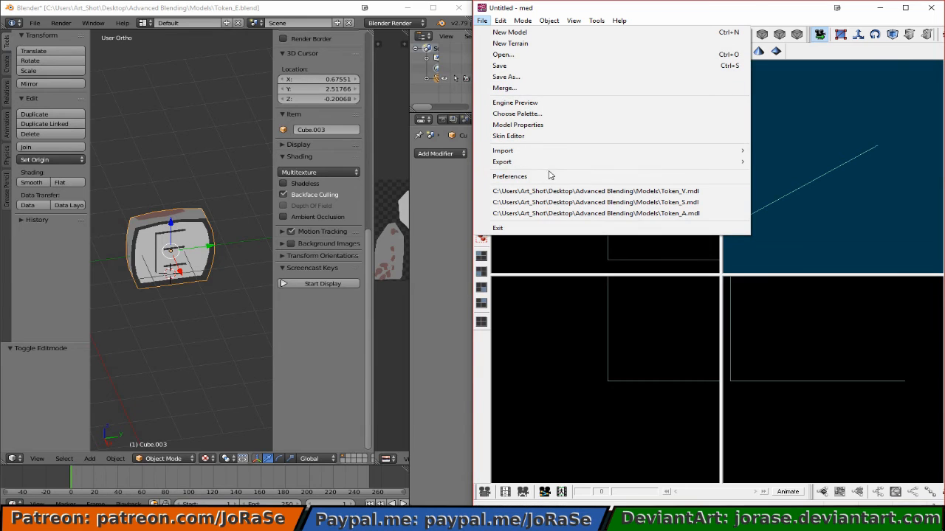
mouse_move(550, 154)
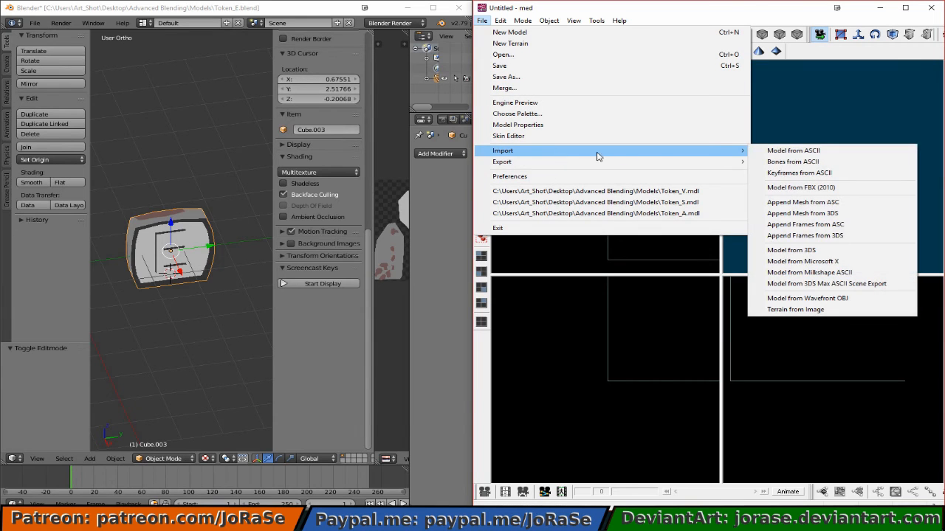
left_click(801, 188)
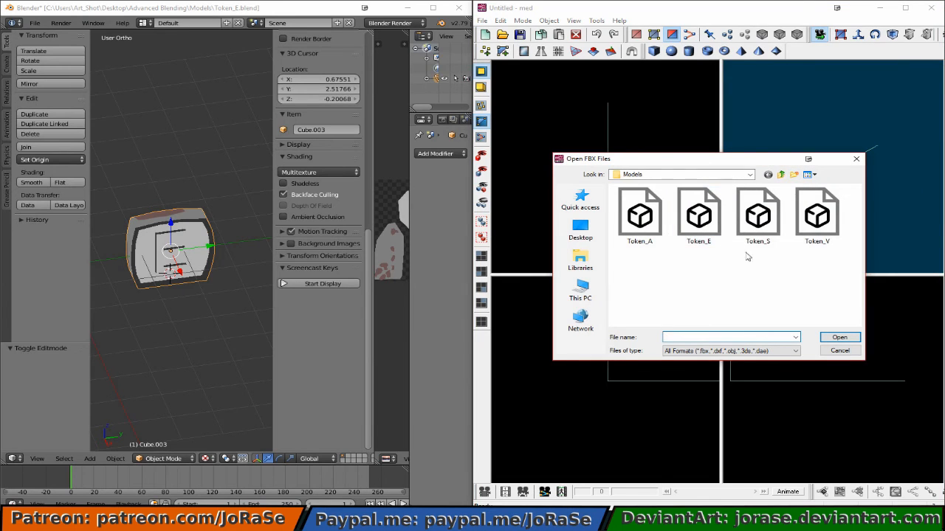
left_click(702, 221)
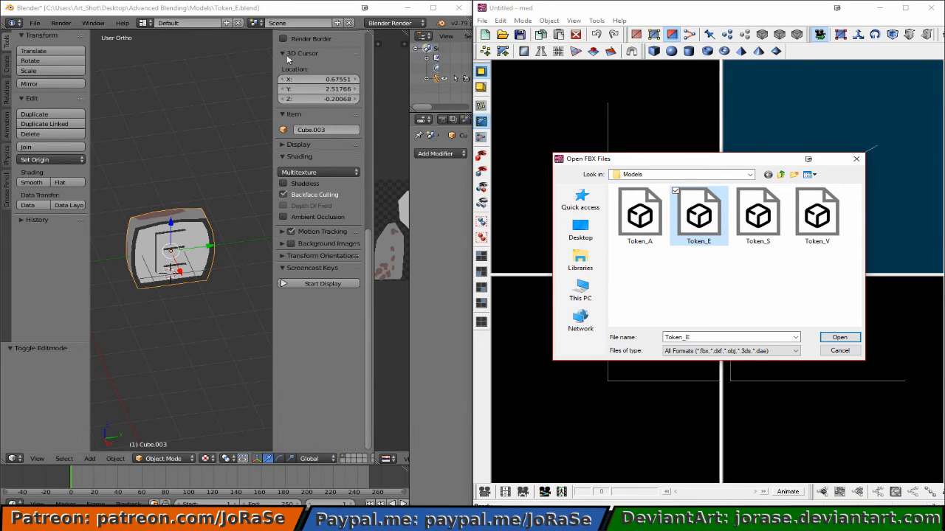
left_click(827, 338)
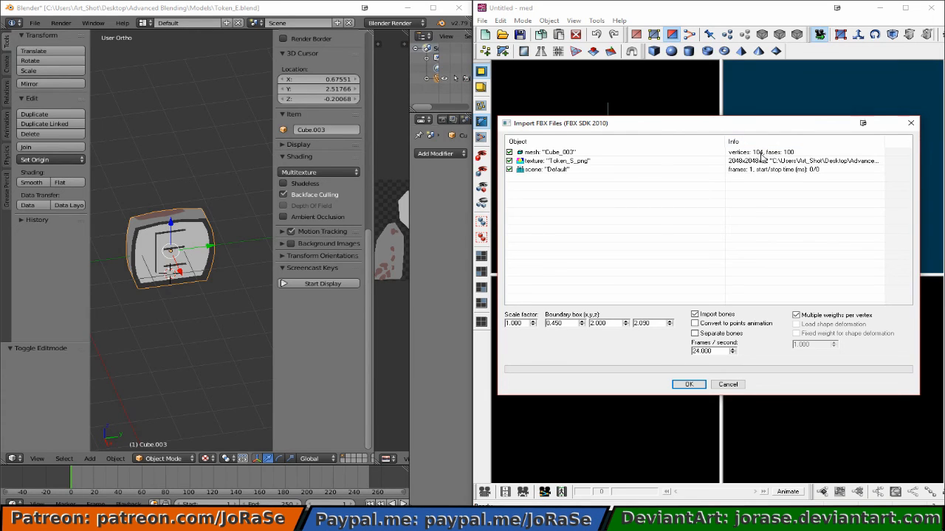
Step: Compare the mesh's vertex and face counts with Blender's scene statistics, and import the E token into MED with the default settings
middle_click_drag(394, 25, 372, 25)
scroll(372, 26, "down", 5)
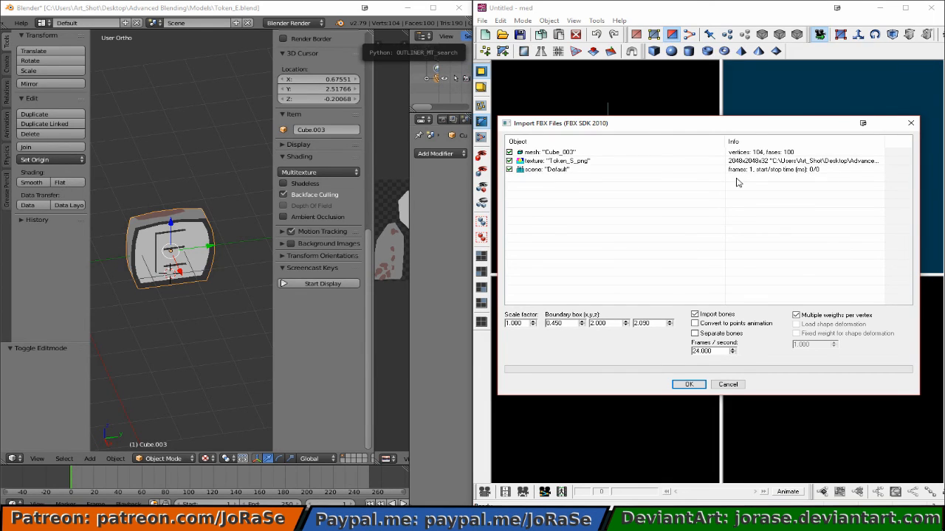
left_click(697, 385)
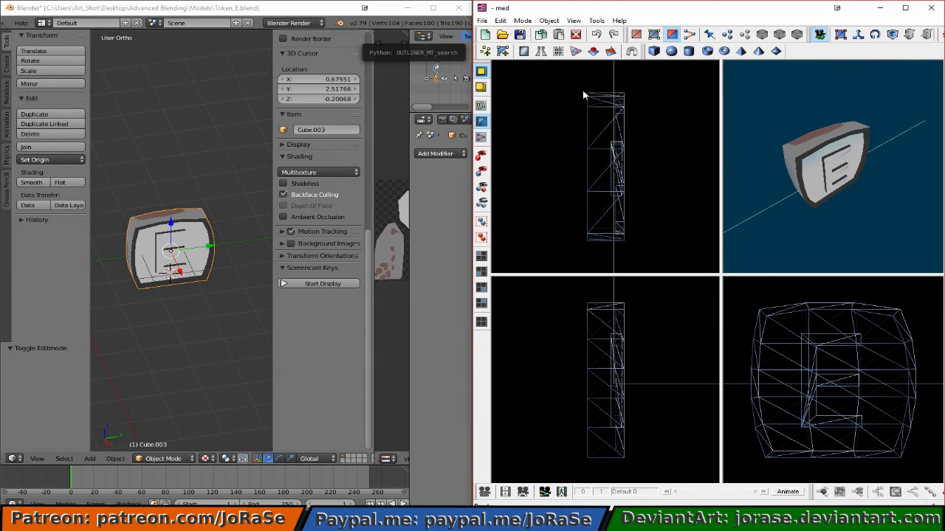
Step: Select the whole E token mesh and move it along the Y axis toward the origin
left_click(843, 35)
left_click_drag(571, 77, 643, 258)
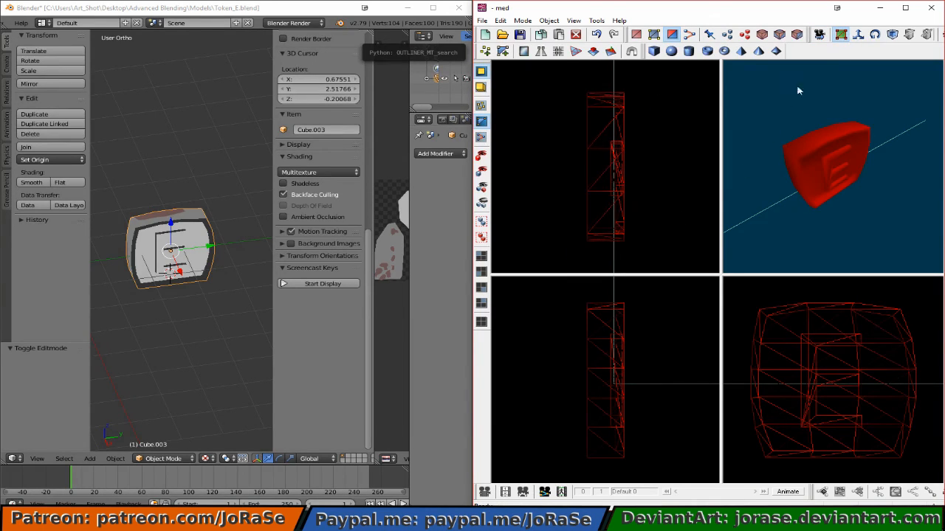
left_click(858, 35)
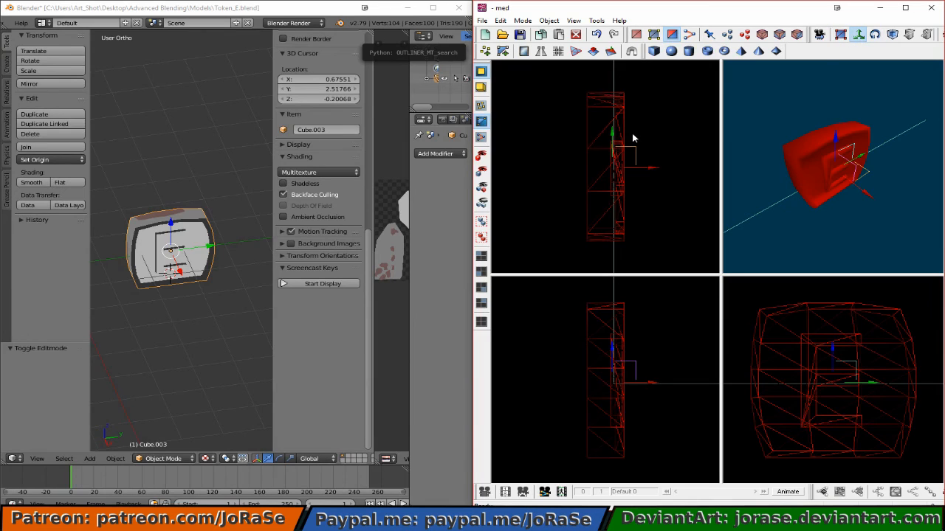
left_click_drag(614, 134, 611, 225)
left_click_drag(609, 267, 599, 373)
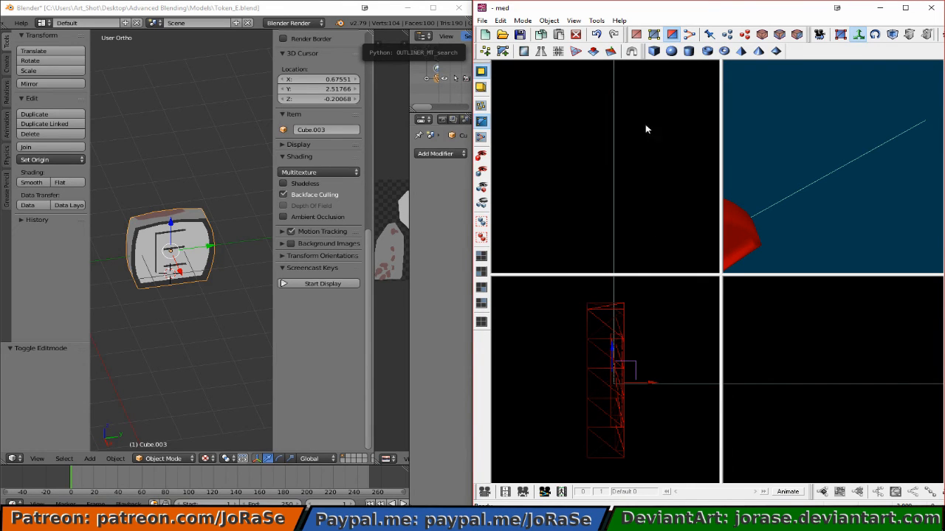
Step: Undo the excess movement of the E token, readjust its Y position near the origin, and deselect the mesh
key("ctrl+z")
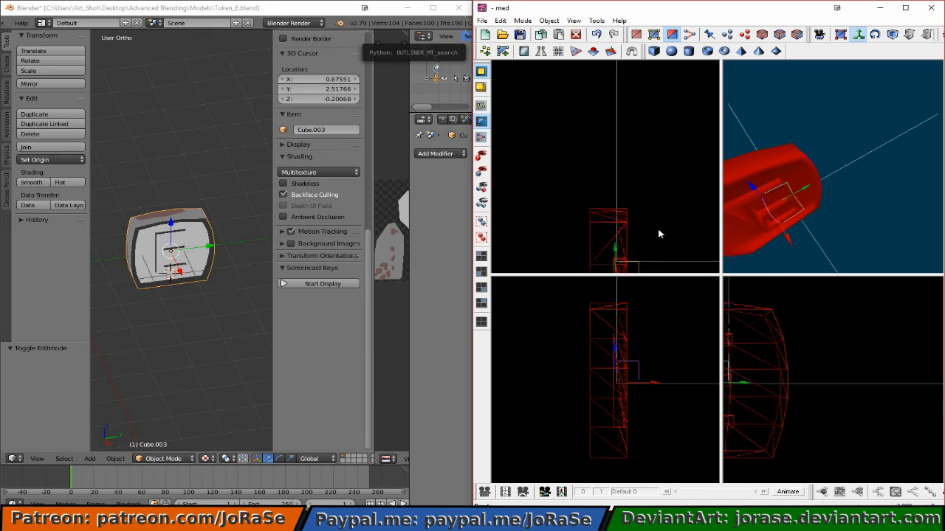
key("ctrl+z")
key("ctrl+z")
key("ctrl+z")
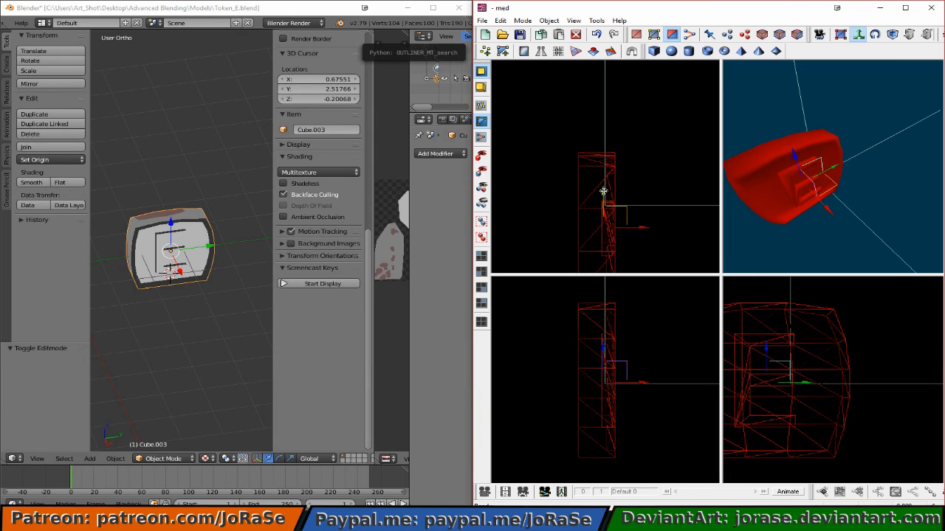
mouse_move(608, 196)
left_mouse_down()
mouse_move(610, 108)
mouse_move(611, 211)
left_mouse_up()
left_click(536, 82)
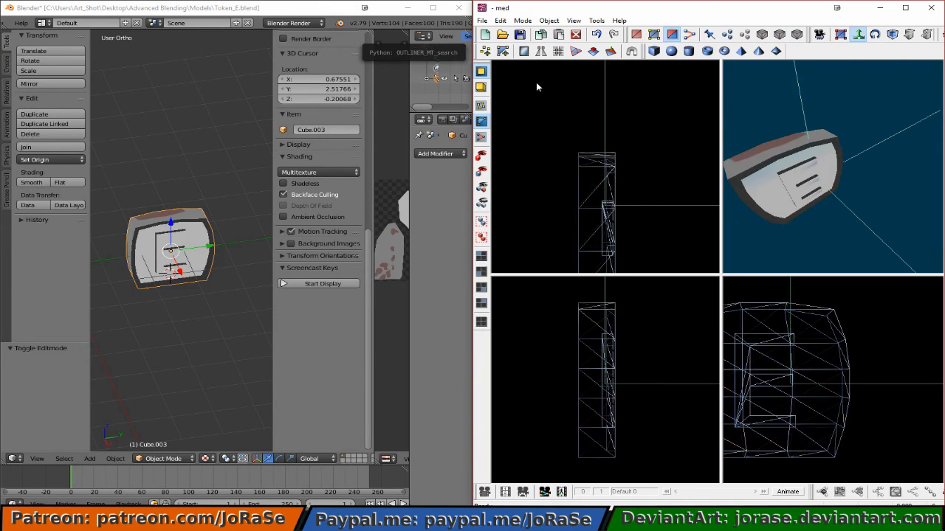
Step: Save the E token in the Models folder as an MDL7 file named Token_E
left_click(482, 20)
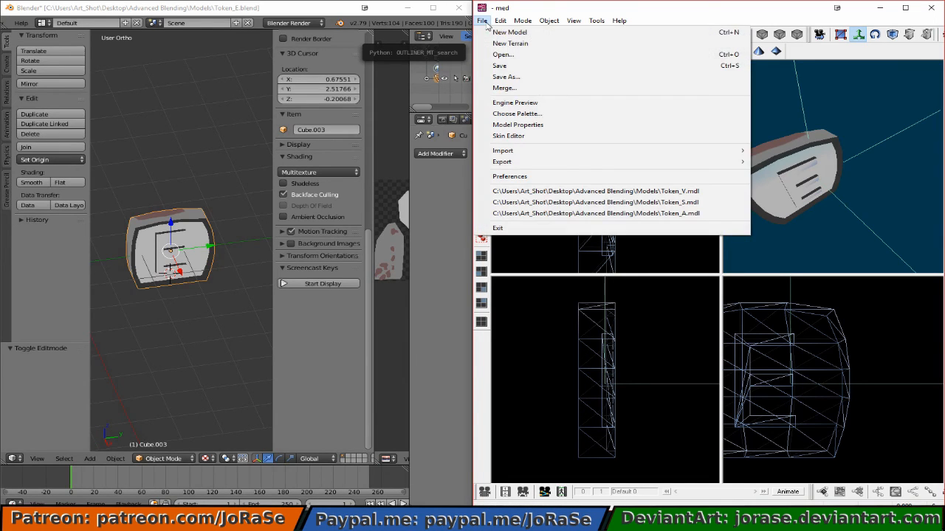
left_click(500, 76)
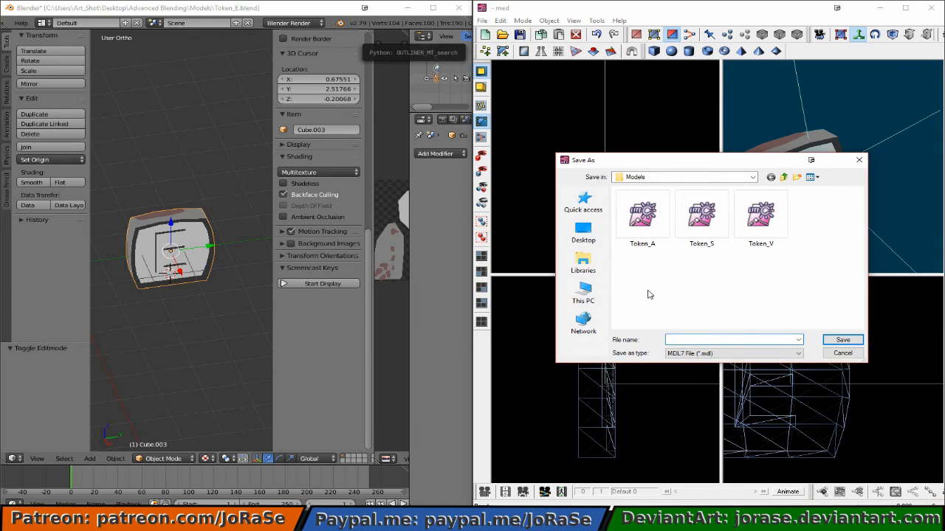
type("t")
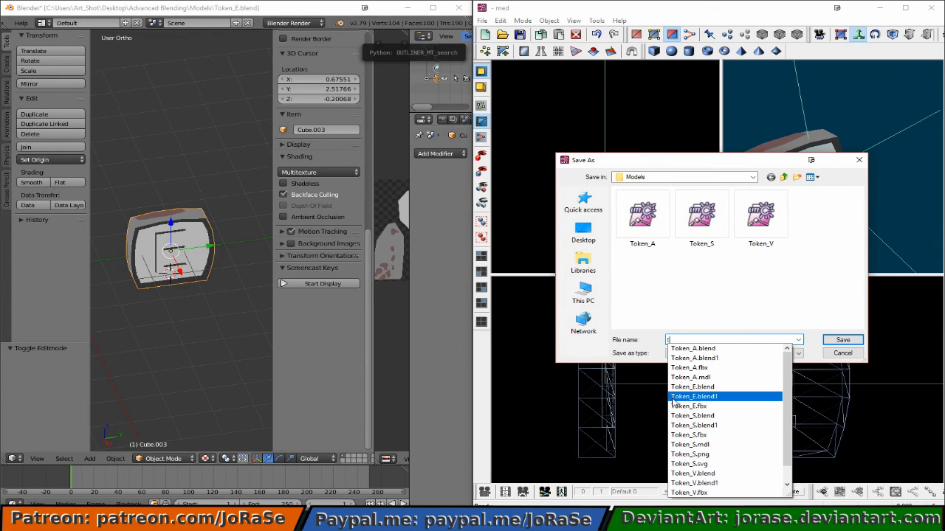
left_click(701, 388)
left_click(714, 339)
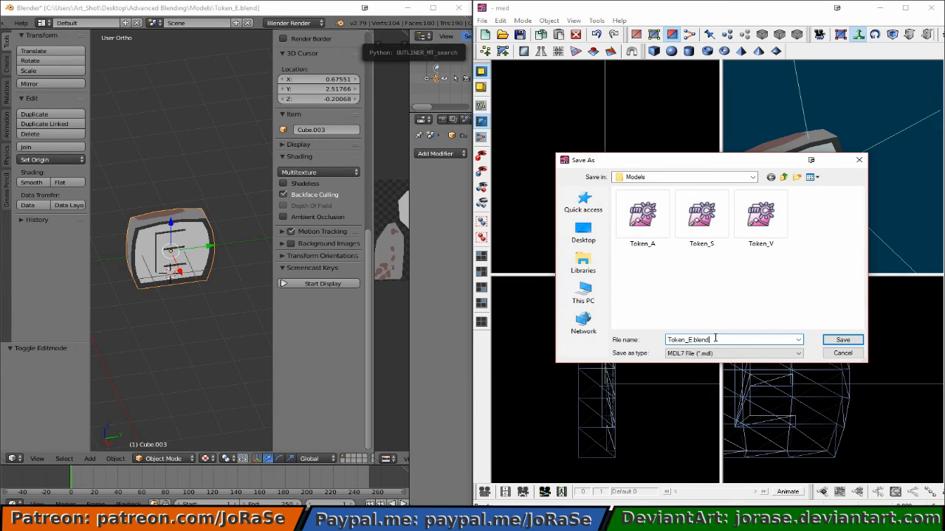
key("BackSpace")
key("BackSpace")
key("BackSpace")
key("BackSpace")
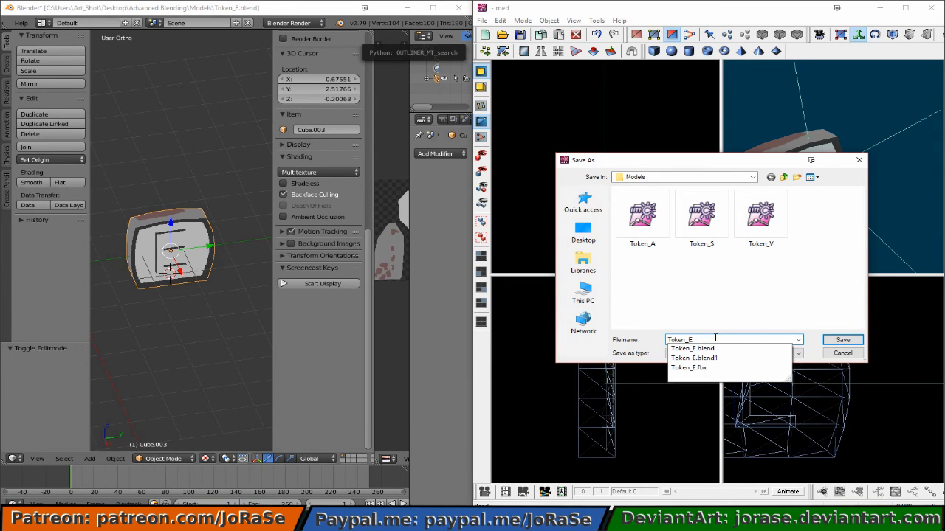
left_click(813, 339)
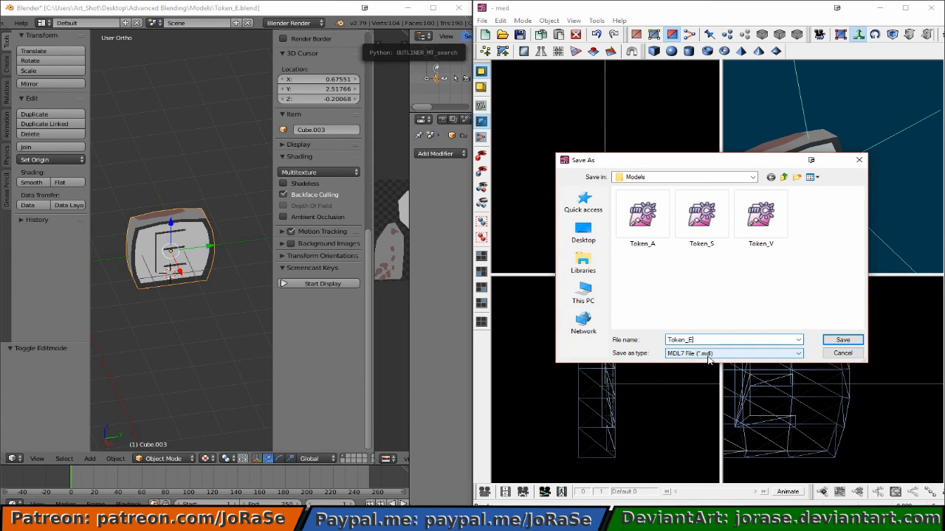
left_click(842, 341)
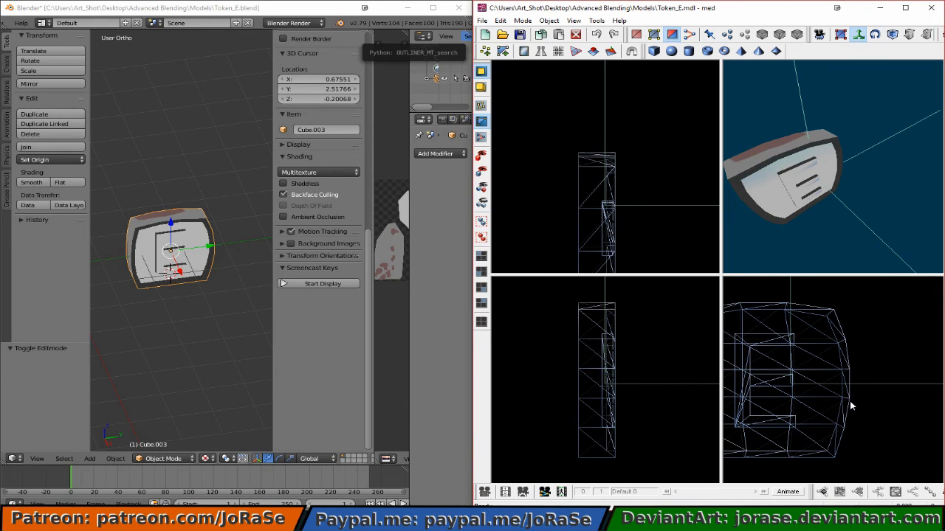